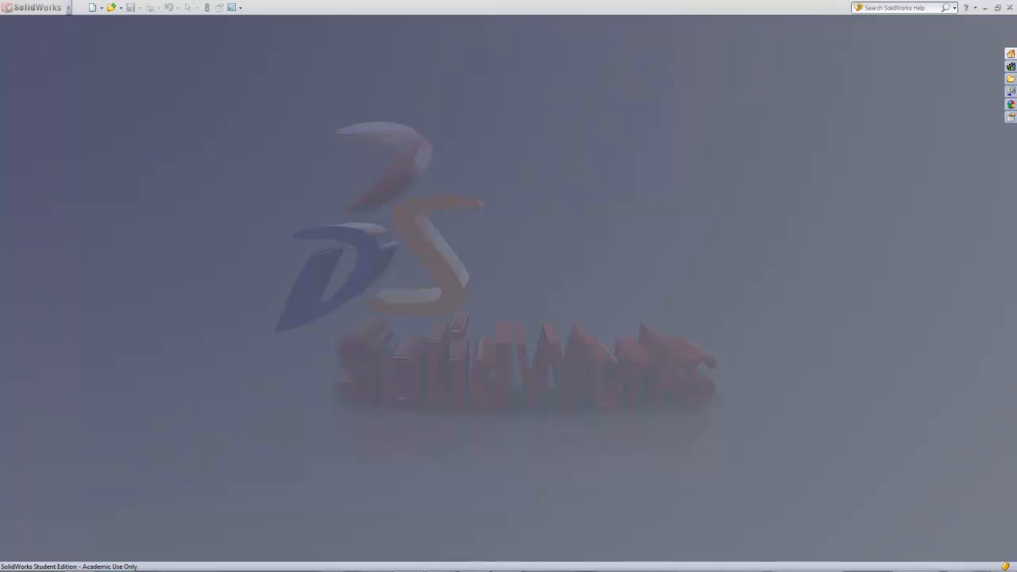
Create a new part document.
left_click(219, 173)
left_click(79, 8)
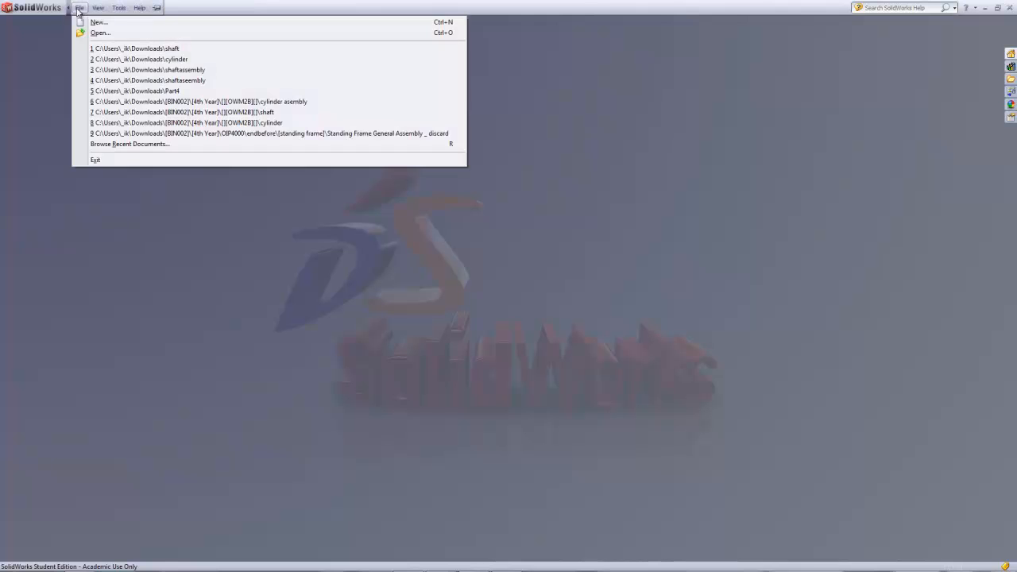
left_click(88, 23)
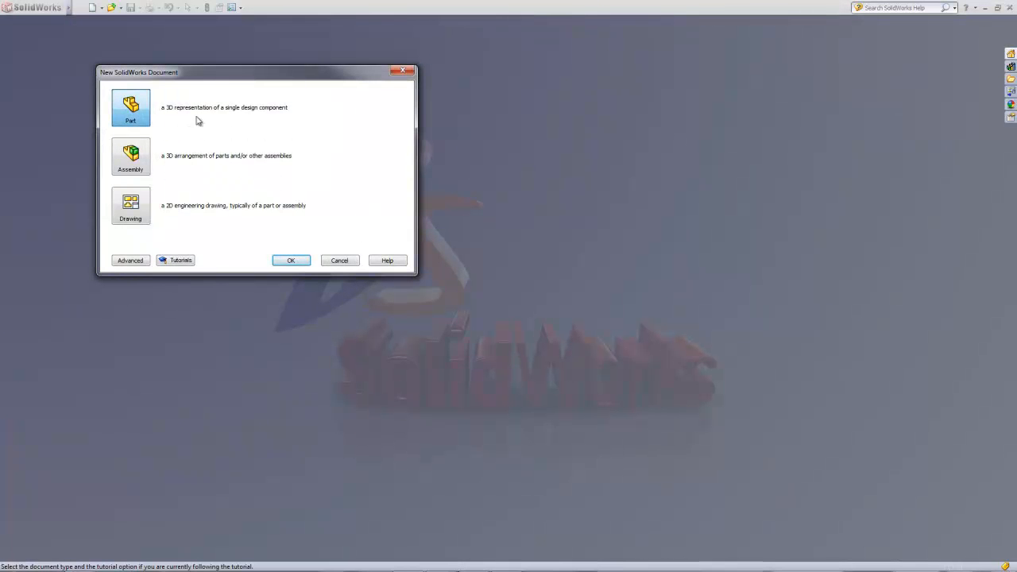
left_click(292, 258)
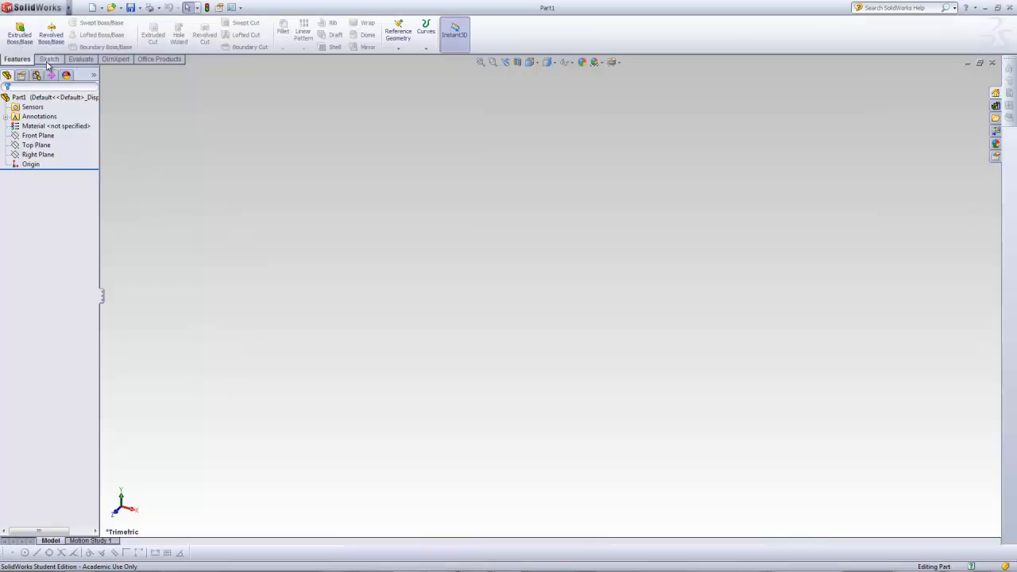
Sketch a circle about 94 mm in diameter on the Front Plane, centred on the origin.
left_click(49, 58)
left_click(83, 22)
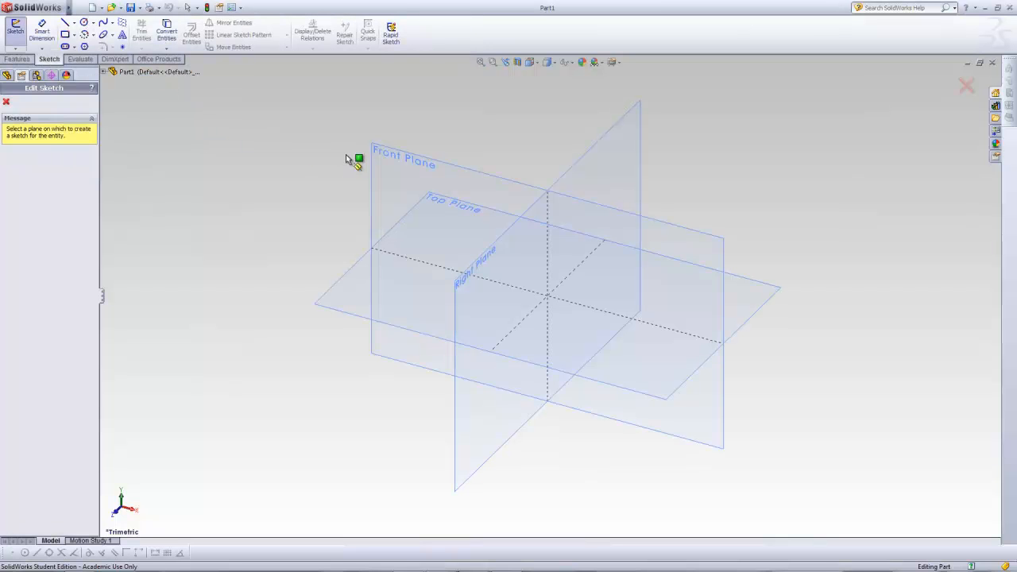
left_click(381, 154)
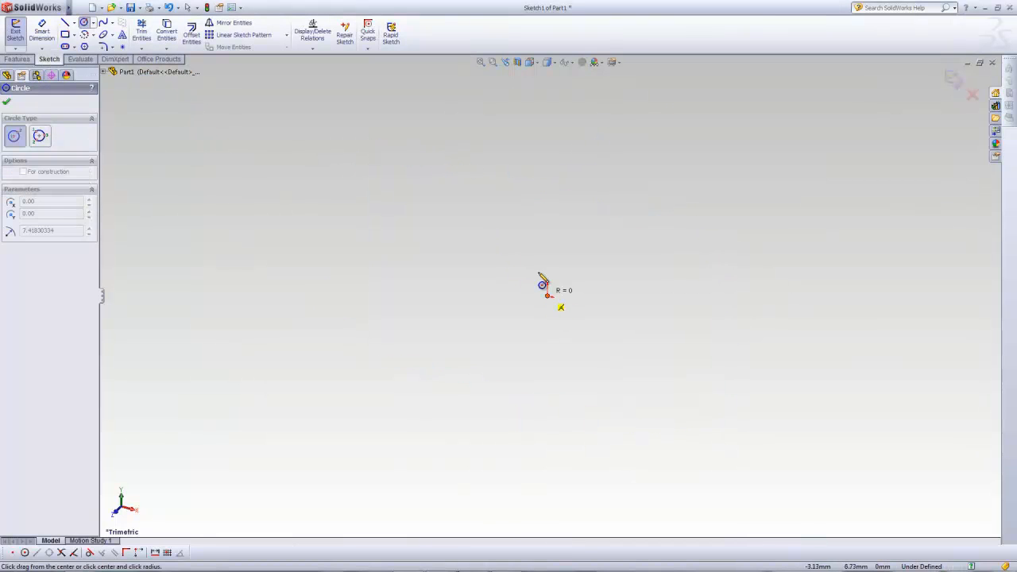
left_click(499, 223)
Dimension the circle's diameter at 100 mm.
left_click(42, 32)
left_click(499, 210)
left_click(402, 244)
type("1")
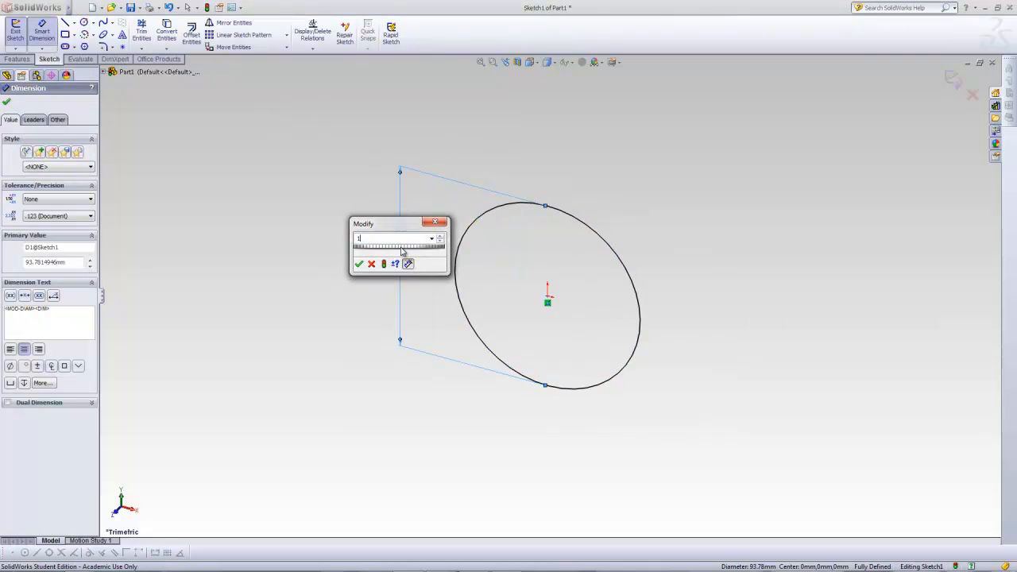
type("00")
key("Return")
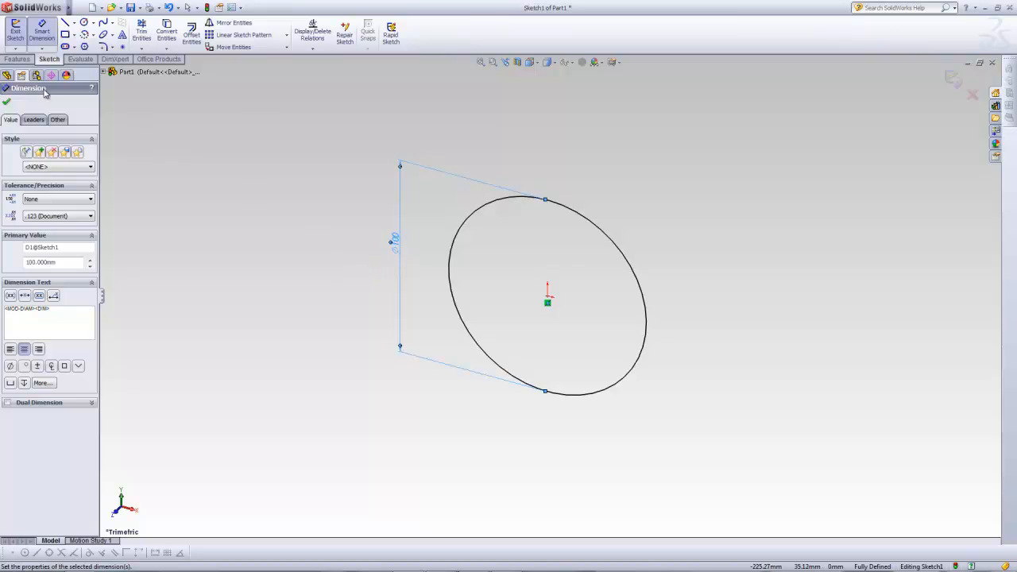
Extrude the circle sketch as a blind boss 200 mm long.
left_click(16, 59)
left_click(19, 32)
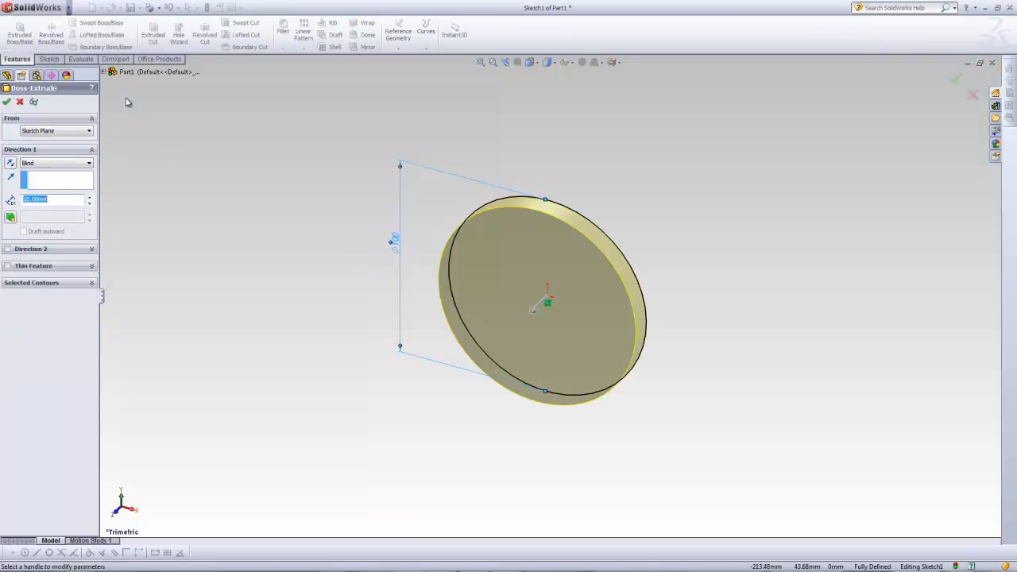
type("200")
key("Return")
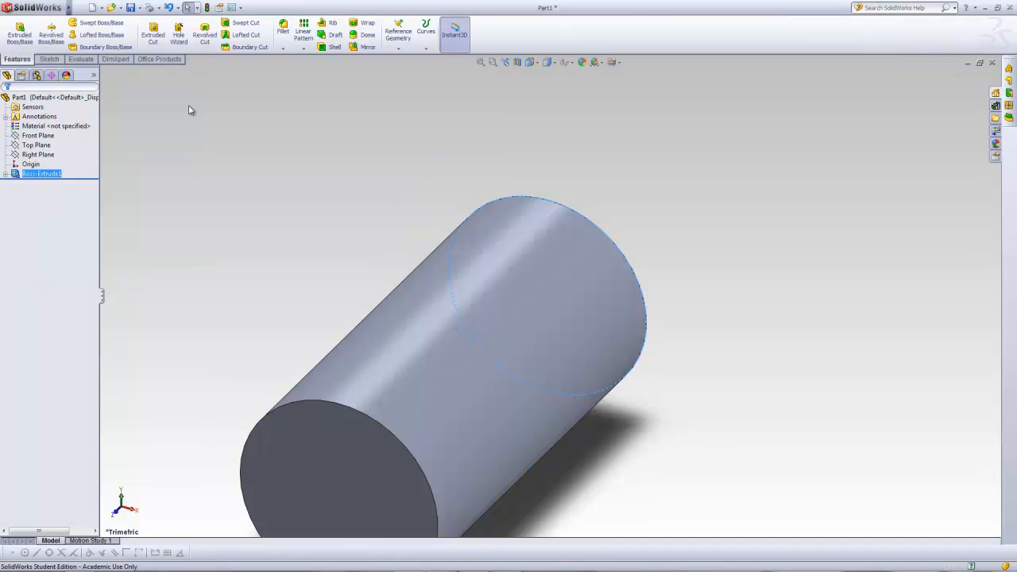
Save the part as shaft in the Downloads folder and close it.
left_click(130, 8)
type("shaft")
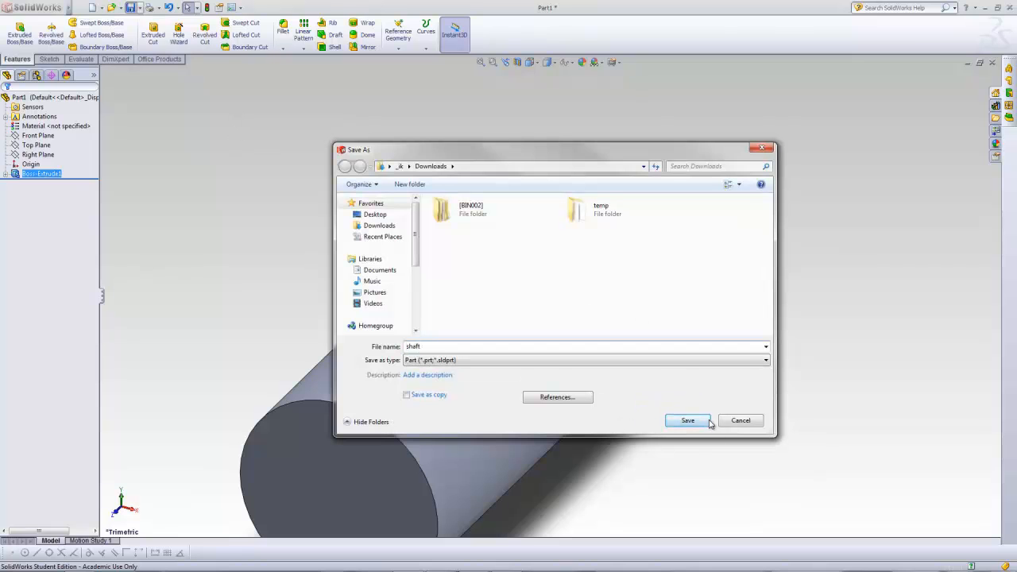
left_click(707, 421)
left_click(711, 415)
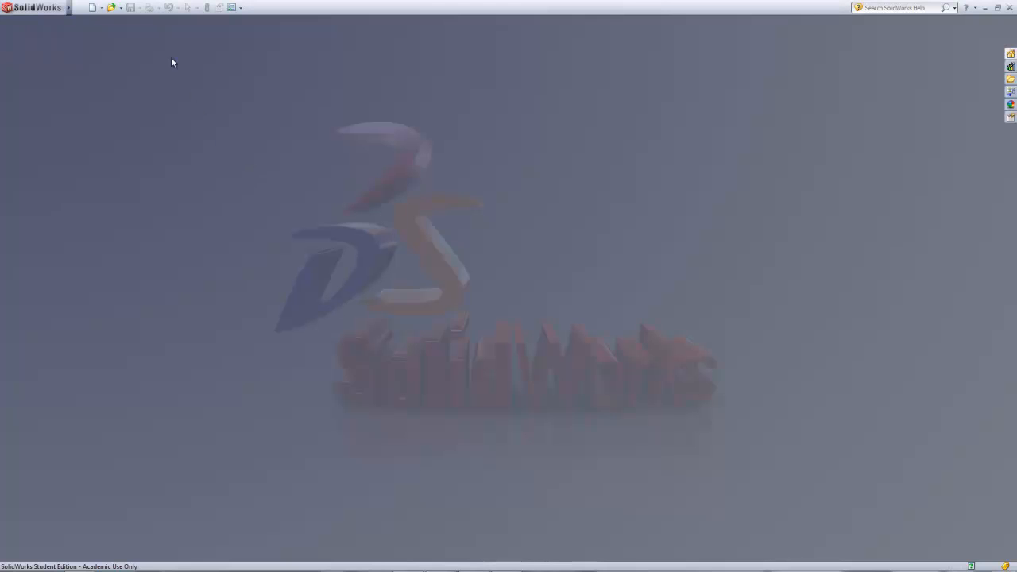
Create another new part document for the hollow cylinder.
left_click(80, 7)
left_click(95, 23)
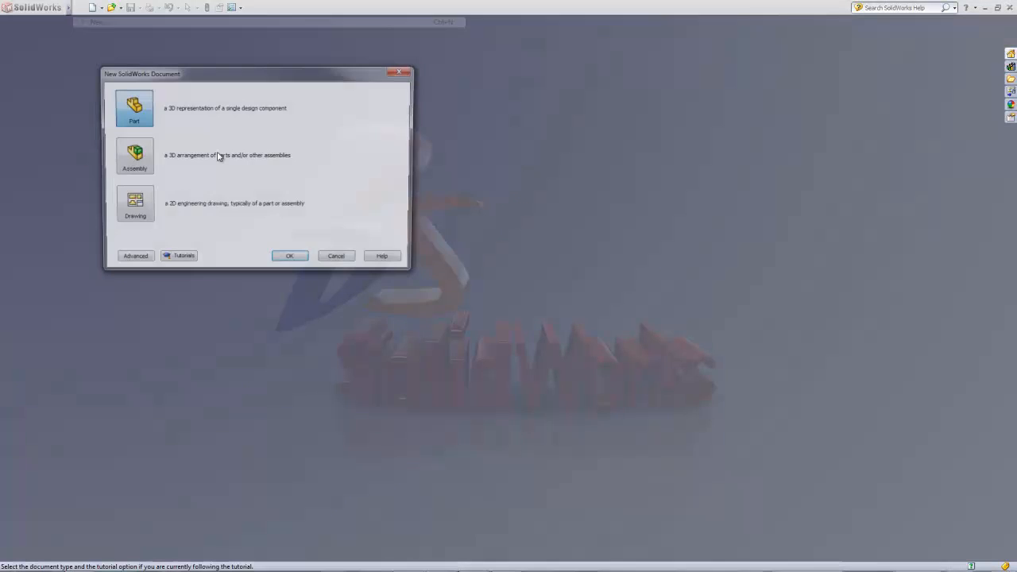
left_click(286, 257)
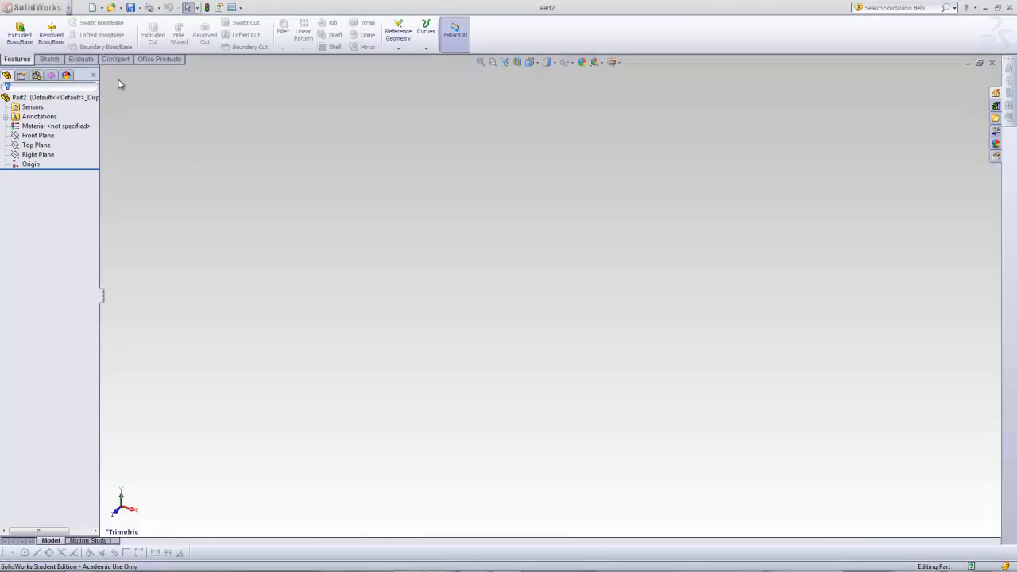
Sketch two concentric circles about 78 mm and 194 mm in diameter on the Front Plane, centred on the origin.
left_click(48, 59)
left_click(15, 30)
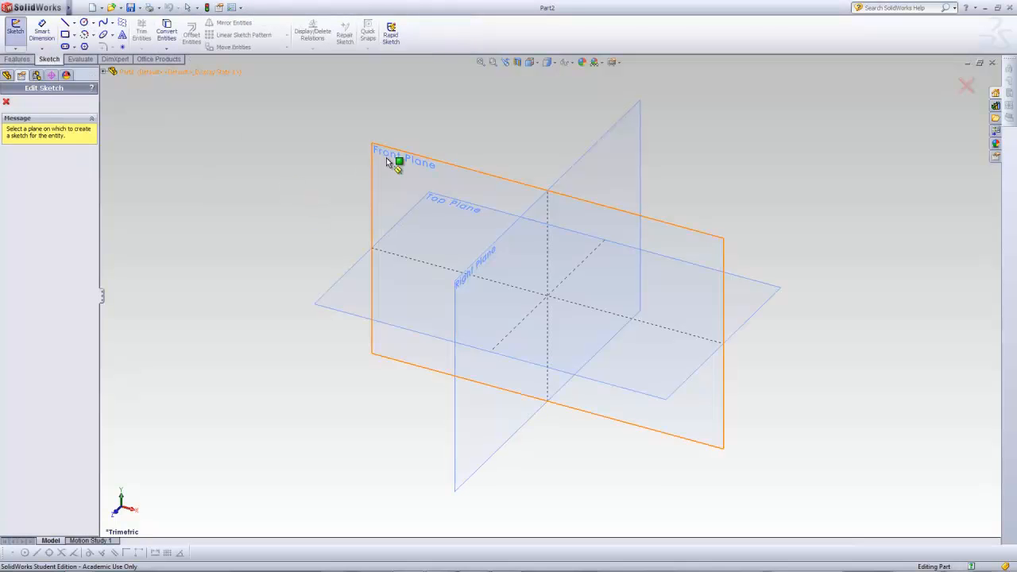
left_click(393, 156)
left_click_drag(548, 296, 493, 235)
left_click_drag(548, 298, 384, 152)
Dimension the inner circle's diameter at 100 mm and the outer circle's diameter at 120 mm.
left_click(41, 32)
left_click(509, 230)
left_click(283, 244)
type("100")
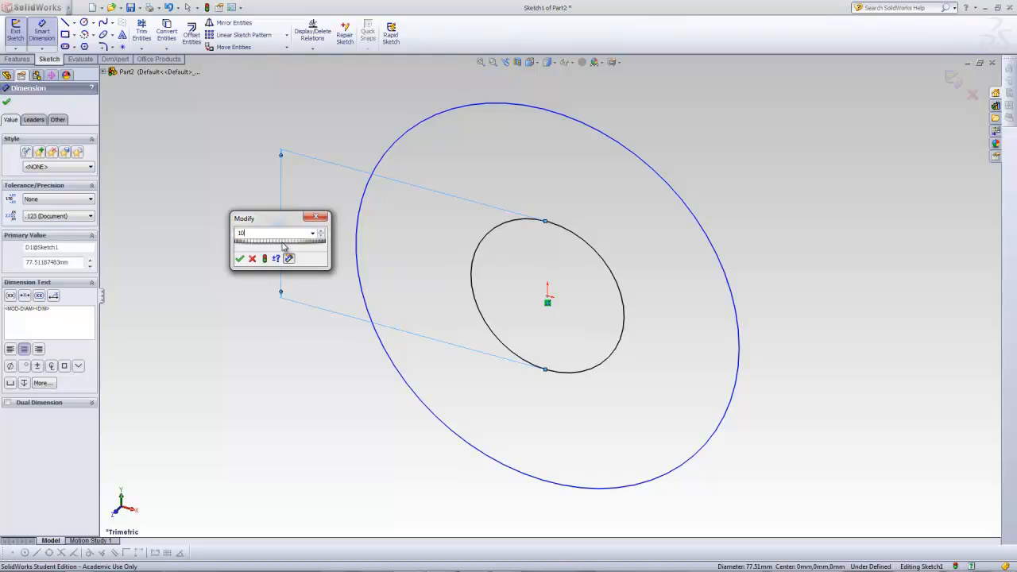
key("Return")
left_click(435, 125)
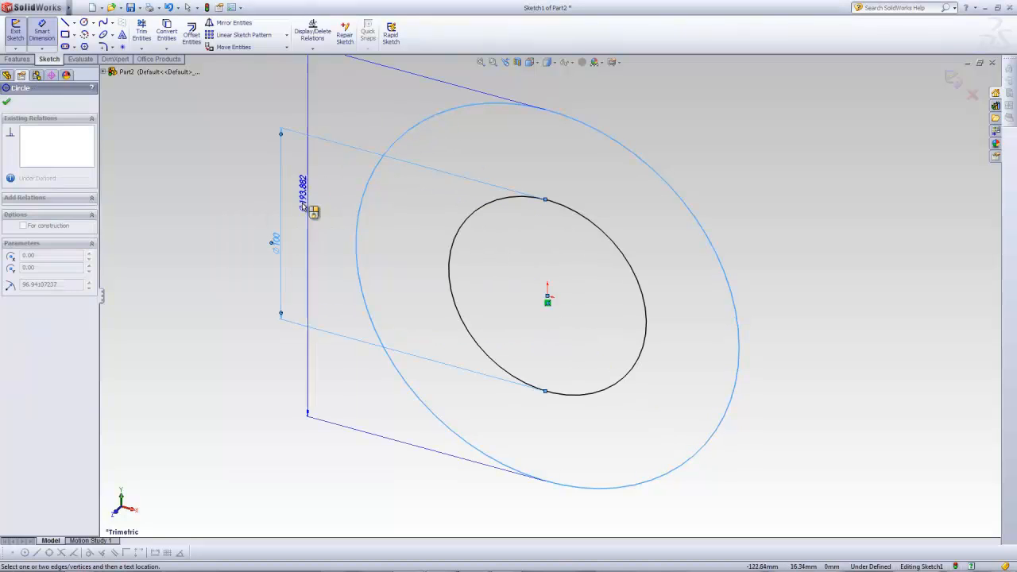
left_click(240, 235)
type("120")
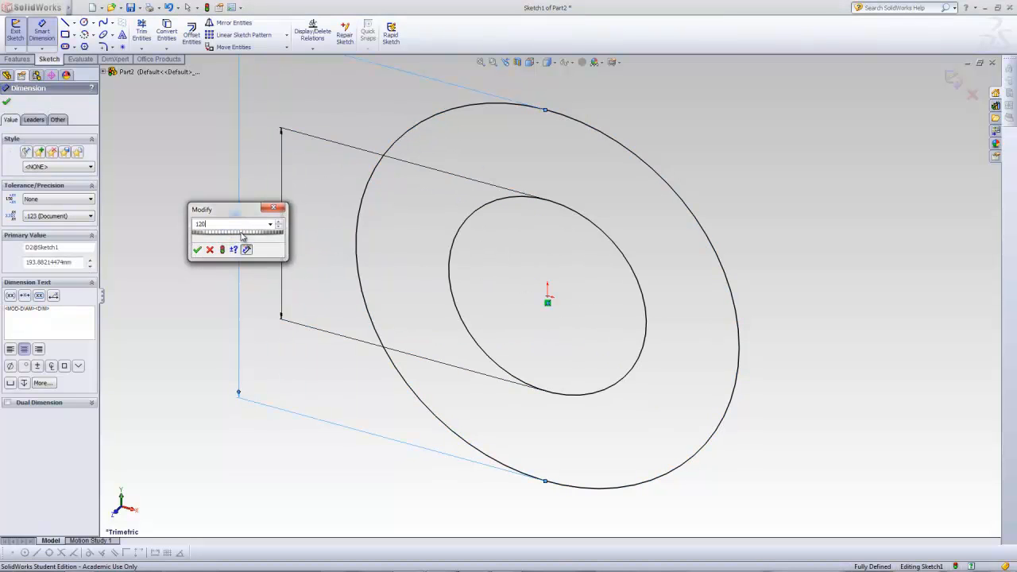
key("Return")
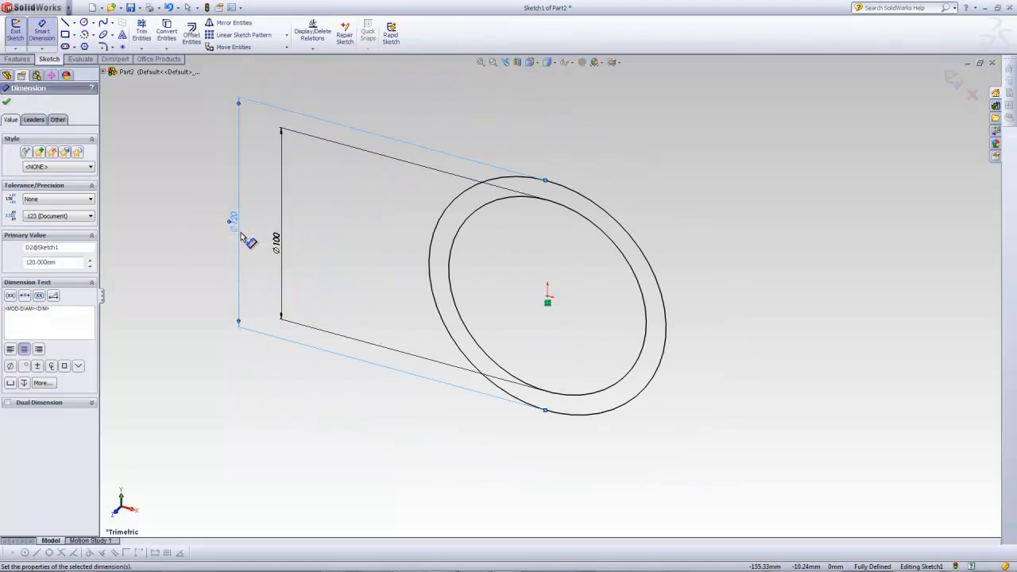
Extrude the ring profile 200 mm and save the part as cylinder in the Downloads folder.
left_click(25, 62)
left_click(20, 32)
type("200.00mm")
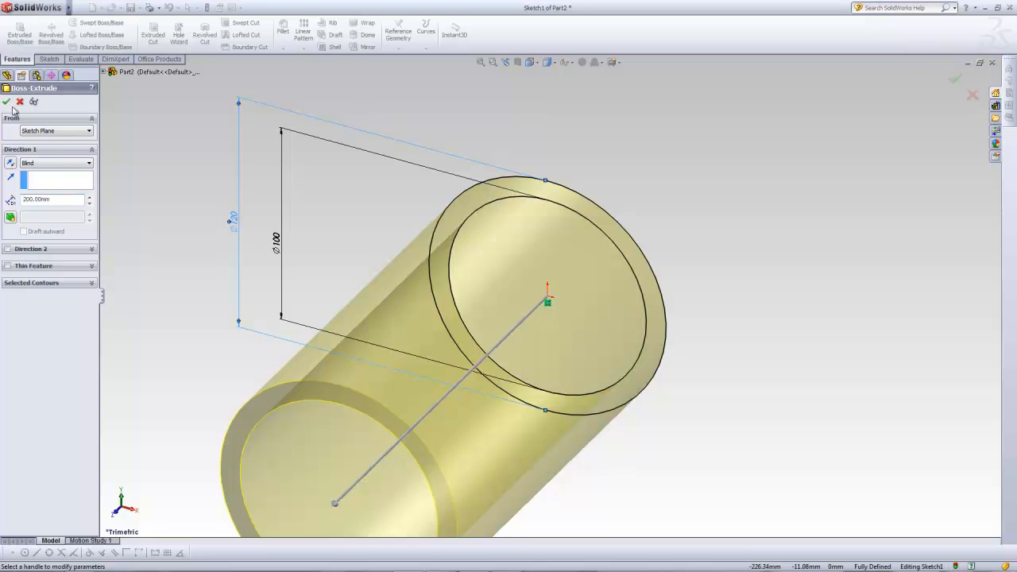
left_click(7, 101)
left_click(130, 7)
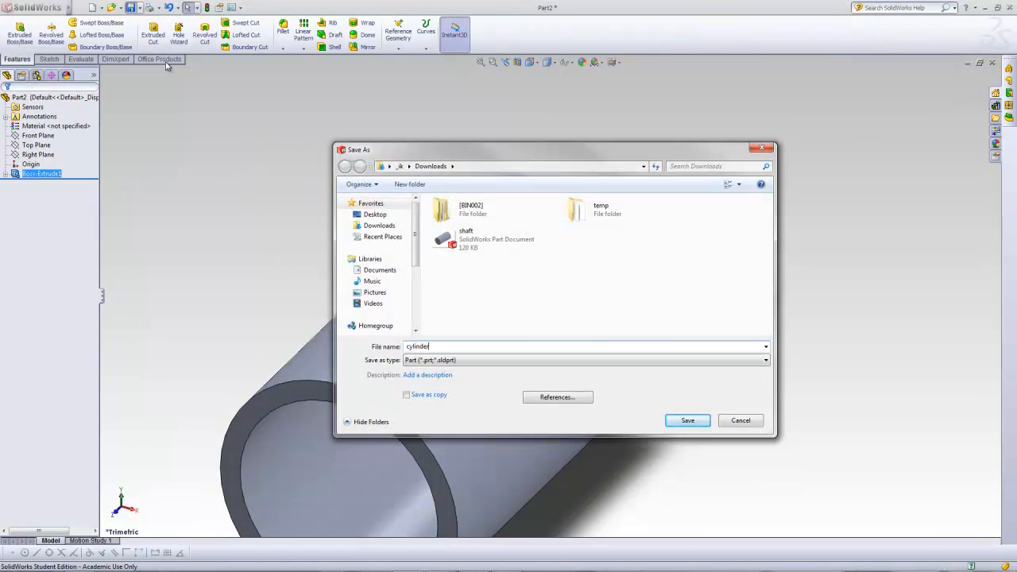
key("Return")
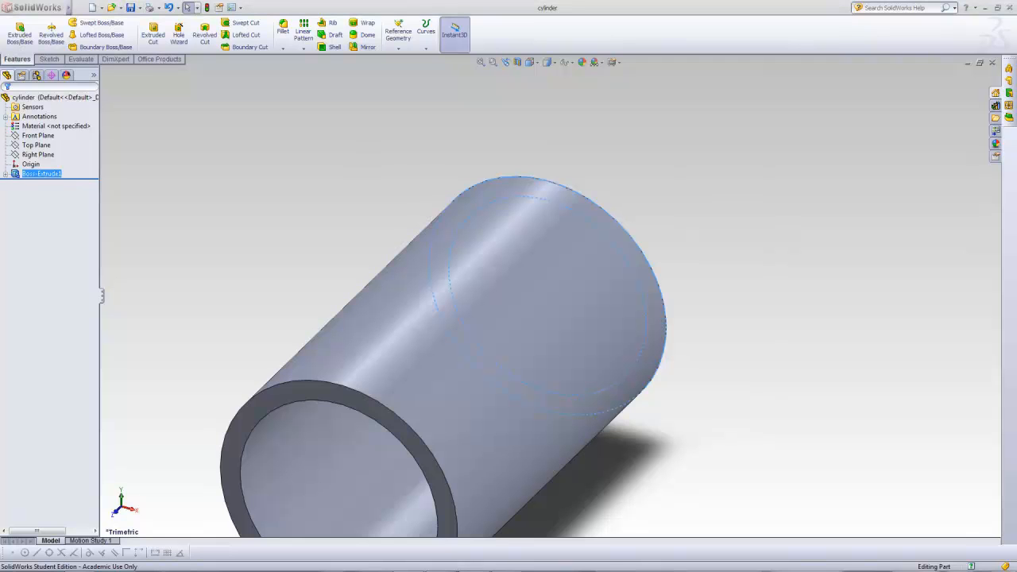
Create a new assembly and place the cylinder part in it as the first component.
left_click(80, 8)
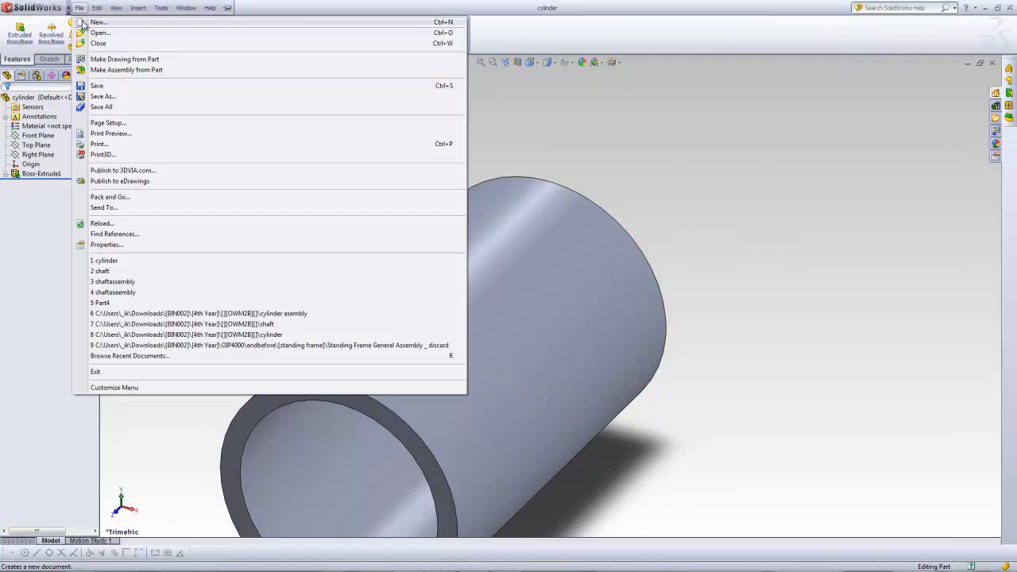
left_click(89, 22)
left_click(147, 158)
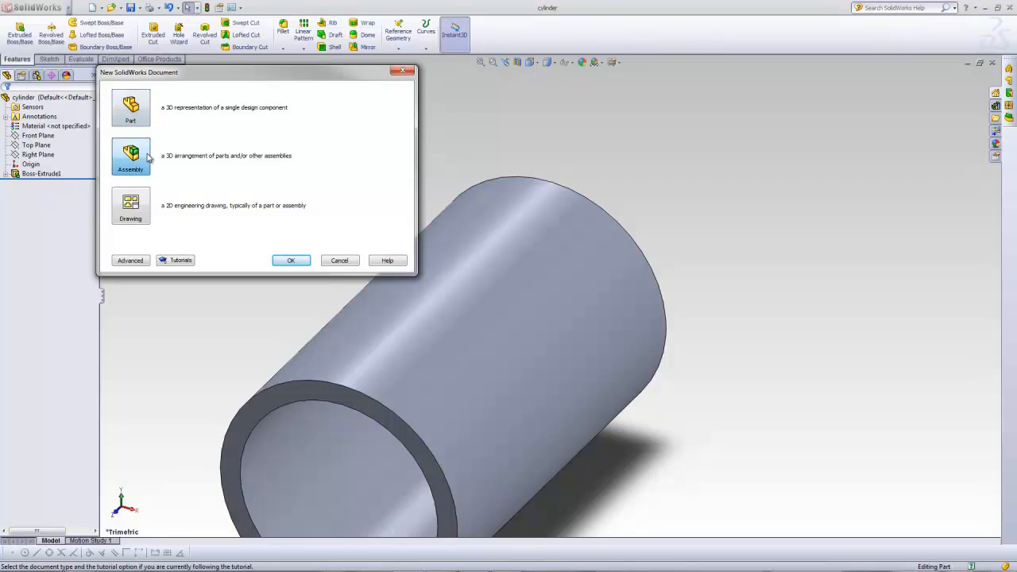
left_click(280, 259)
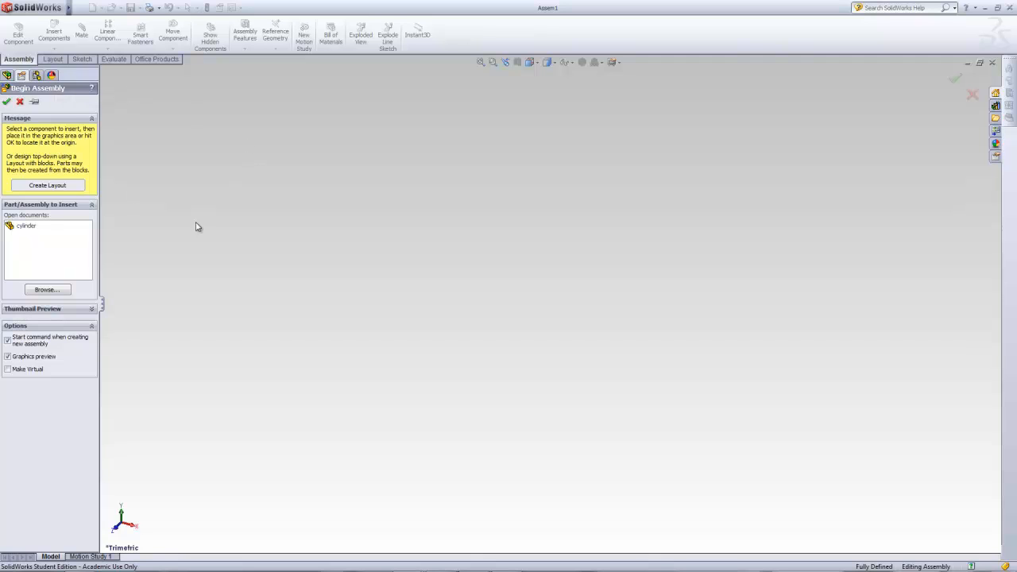
left_click(26, 226)
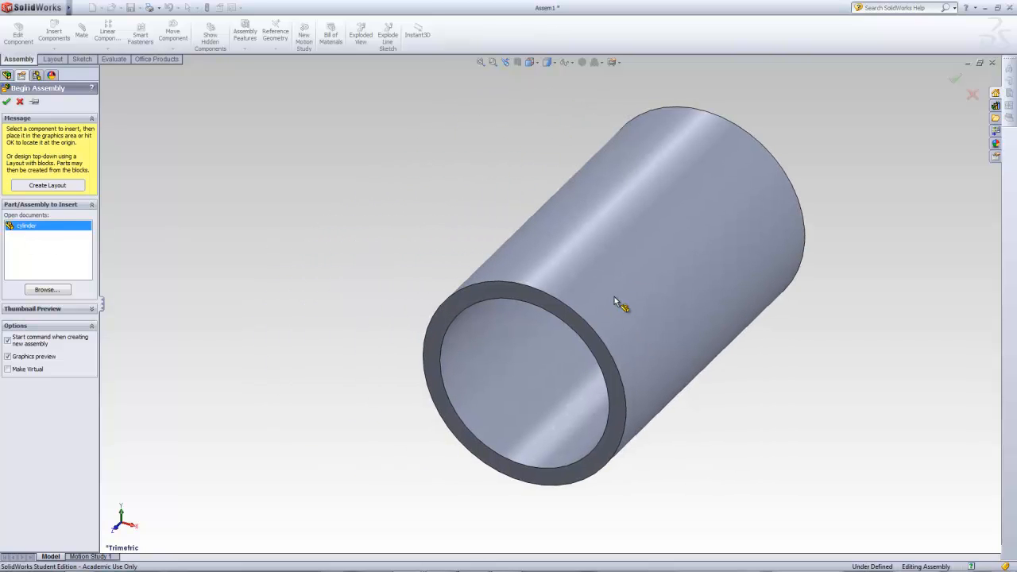
left_click(615, 298)
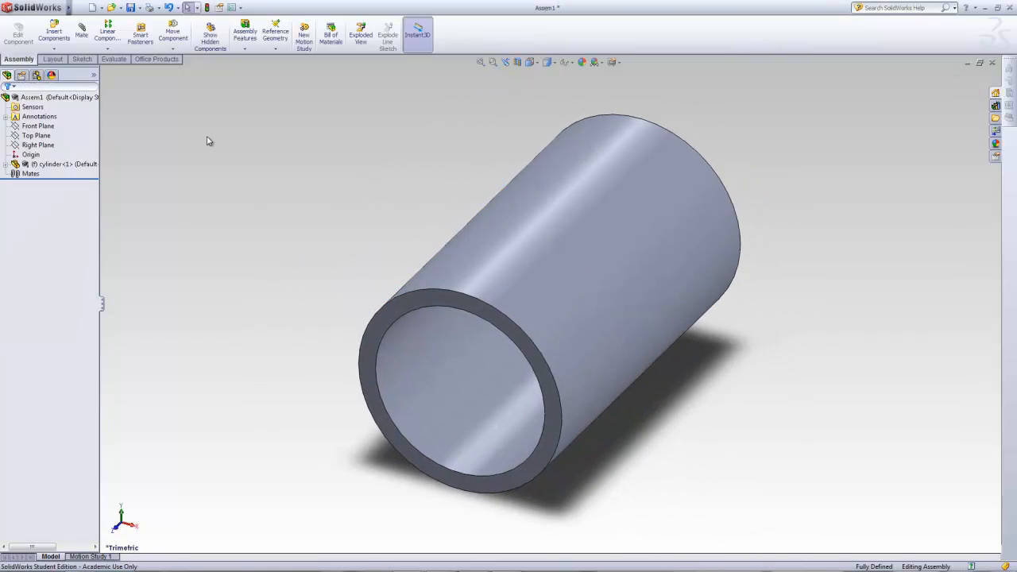
Insert the shaft part from the Downloads folder and place it beside the cylinder.
left_click(54, 33)
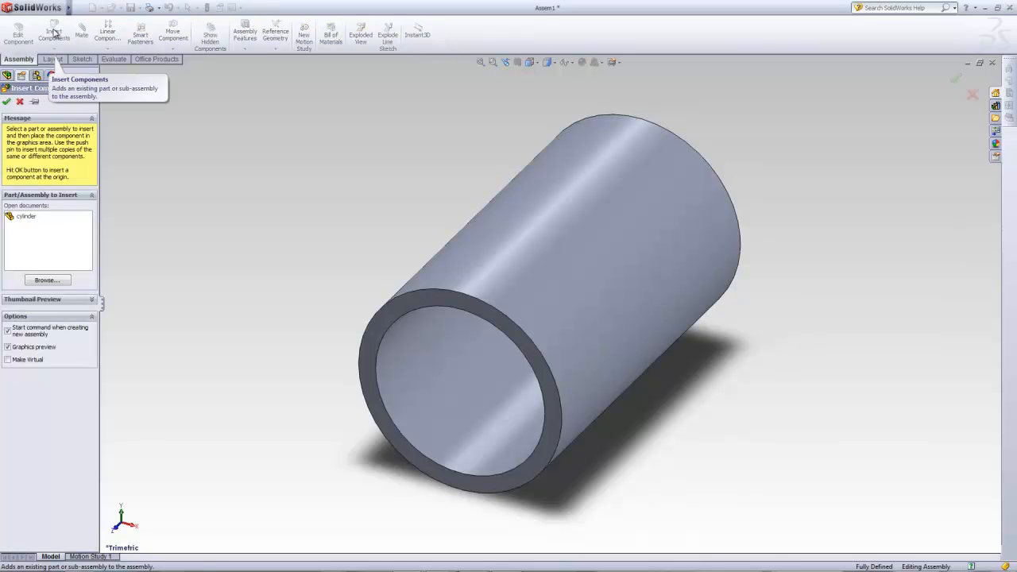
left_click(48, 281)
left_click(457, 208)
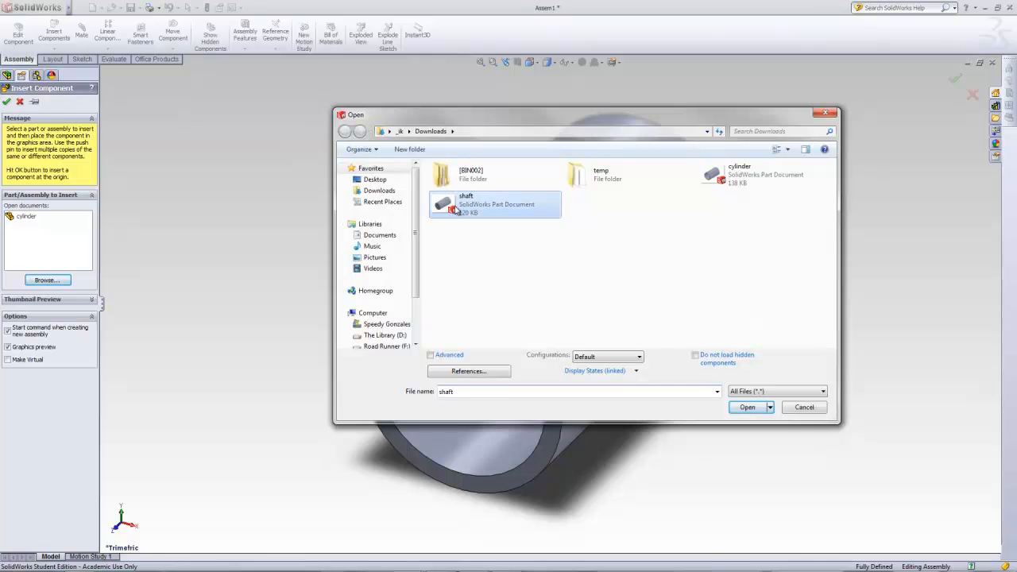
left_click(747, 407)
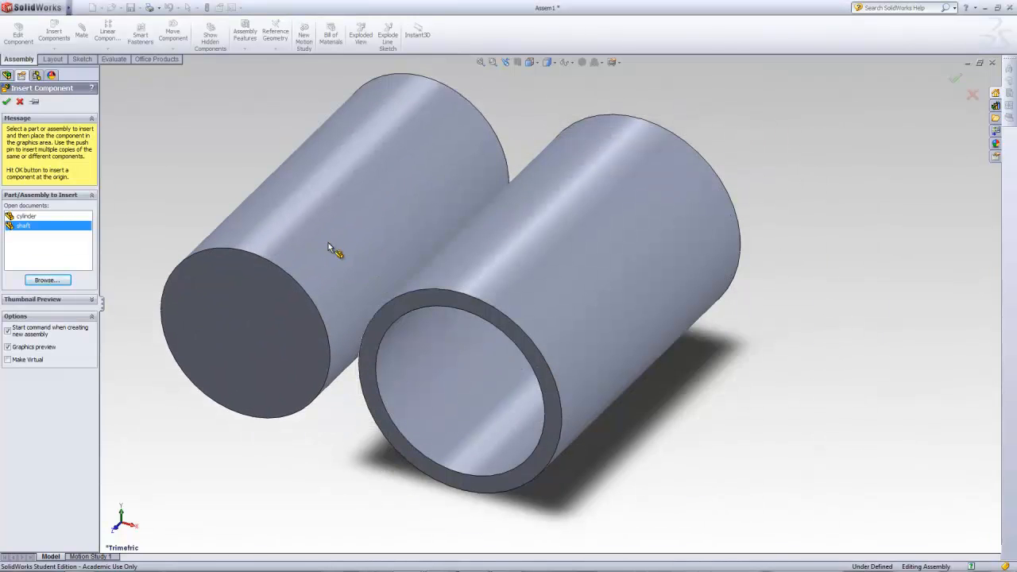
left_click(314, 236)
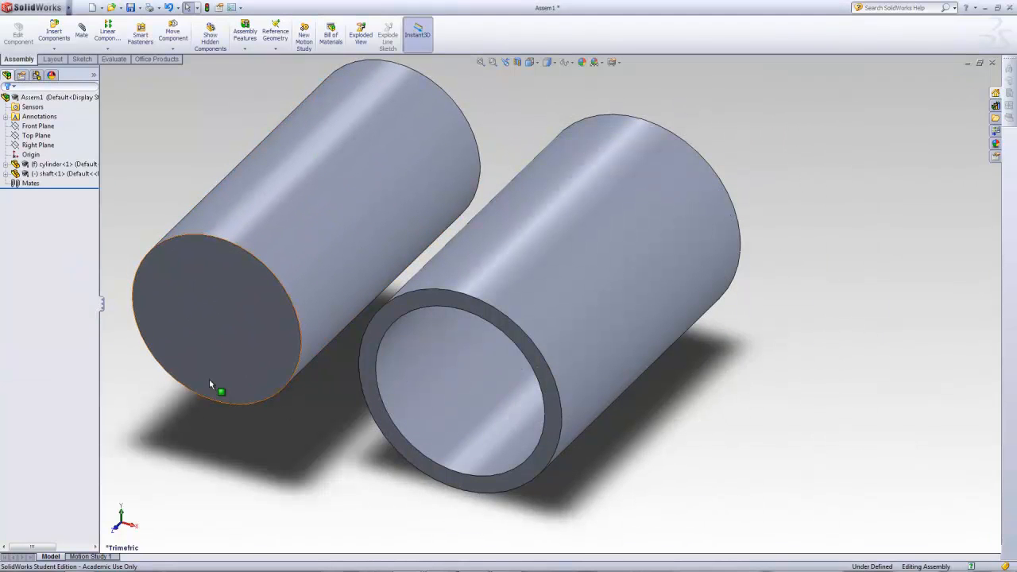
Add a concentric mate between the cylinder's inner face and the shaft's outer cylindrical face.
left_click(433, 385)
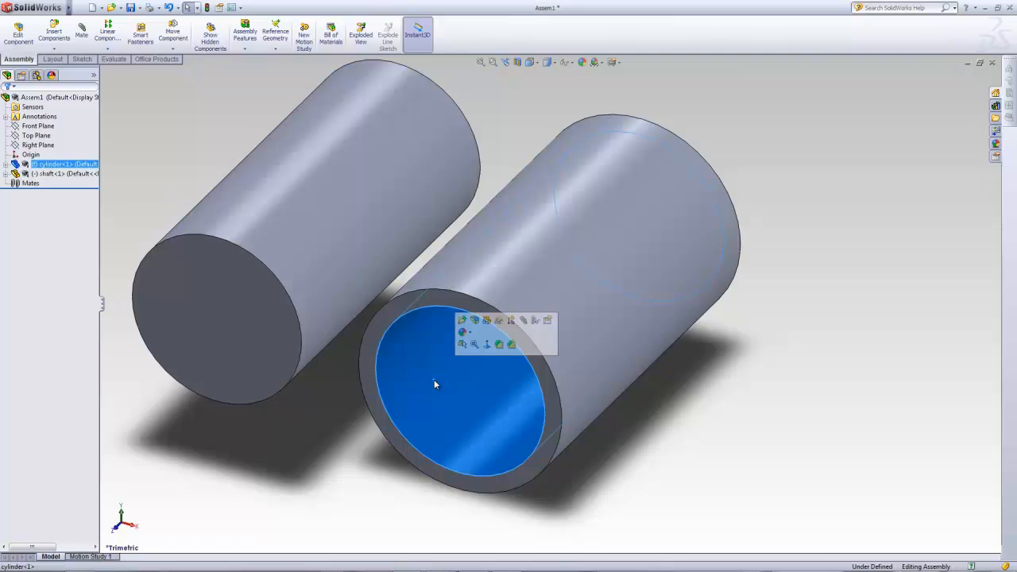
left_click(310, 249, "ctrl")
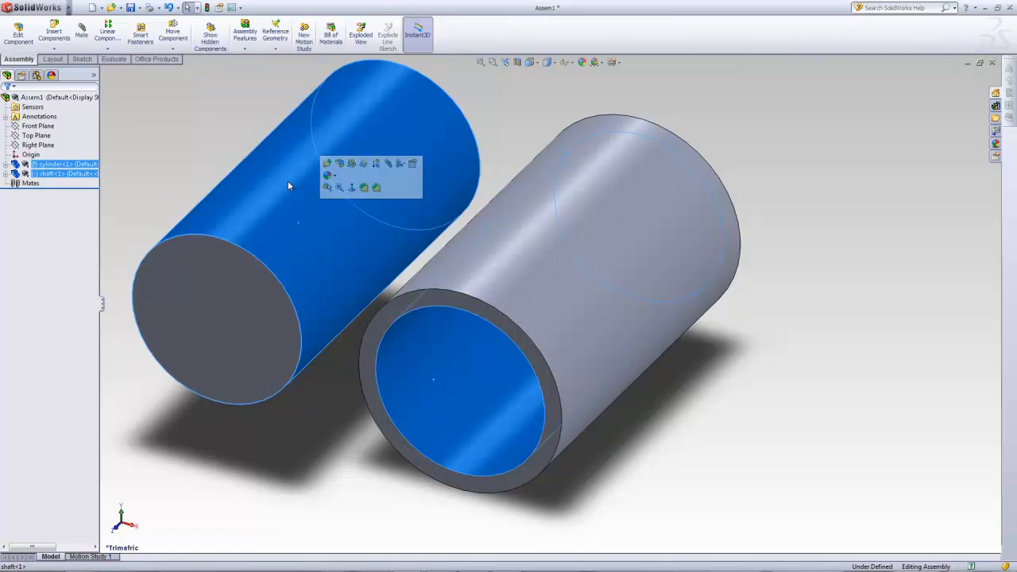
left_click(80, 40)
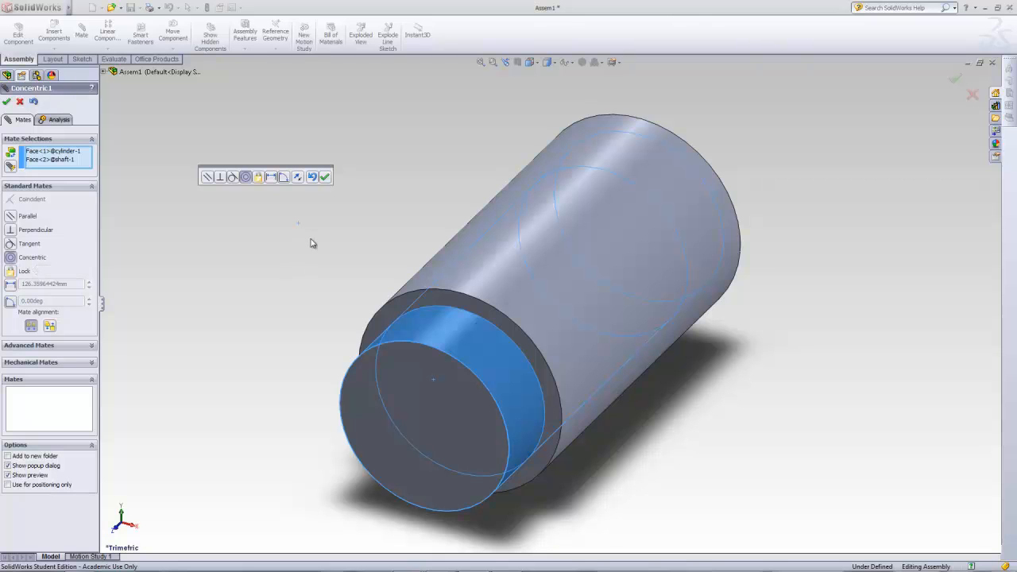
left_click(323, 178)
Add a coincident mate between the cylinder's front ring face and the shaft's front end face, and finish mating.
left_click(408, 298)
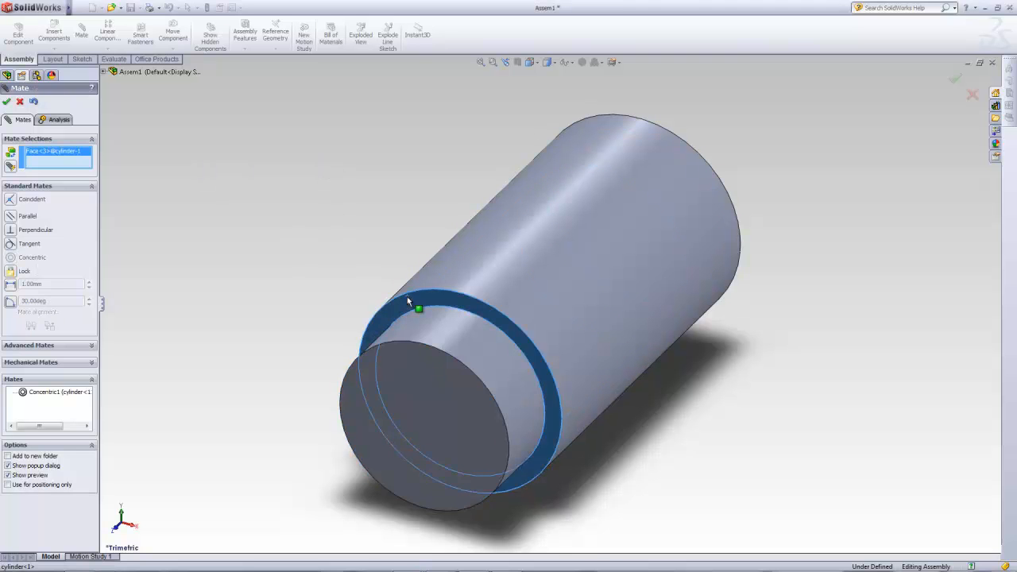
left_click(394, 386)
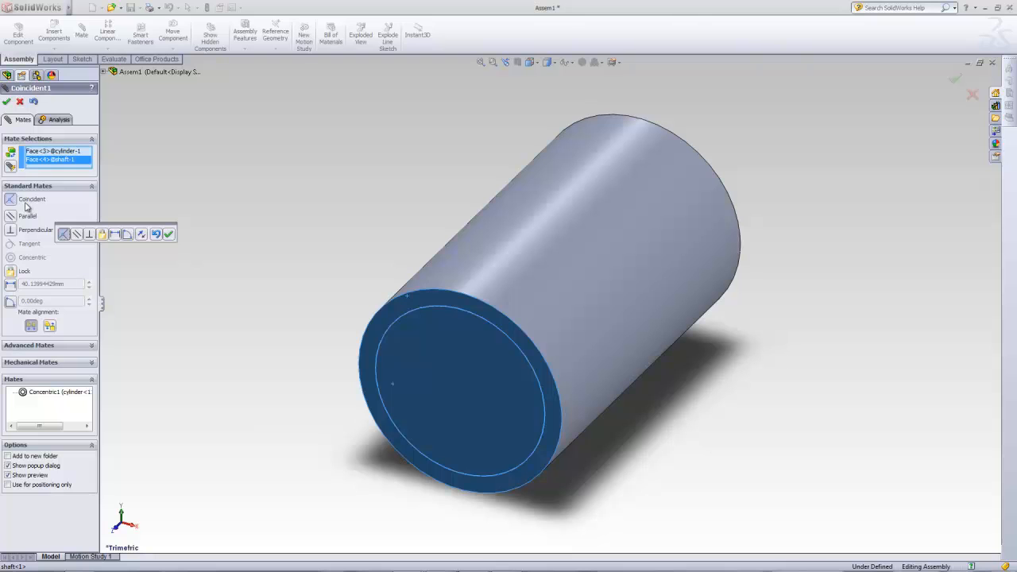
left_click(169, 236)
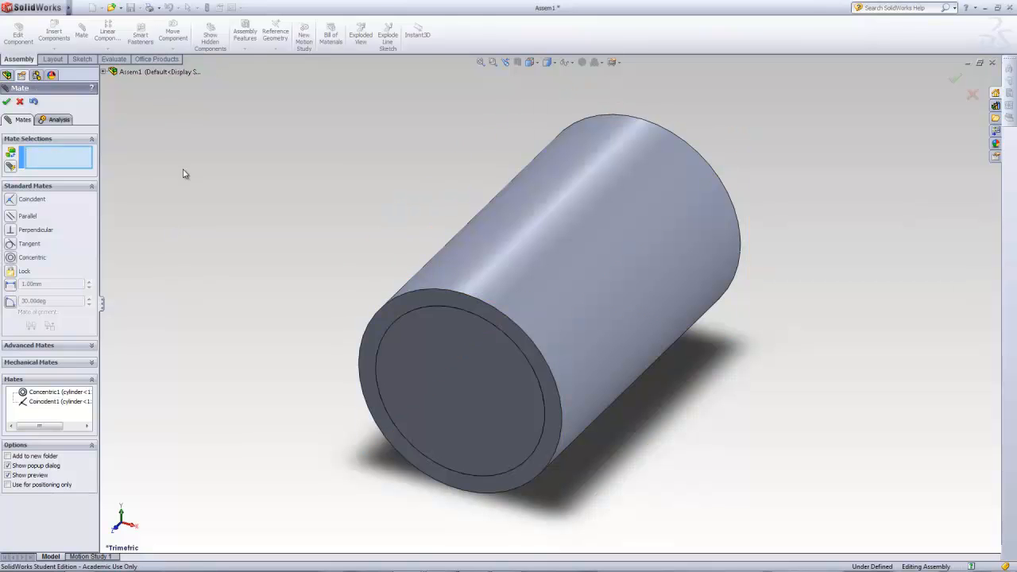
left_click(6, 101)
Save the assembly as assembly in the Downloads folder and close the open documents.
left_click(130, 7)
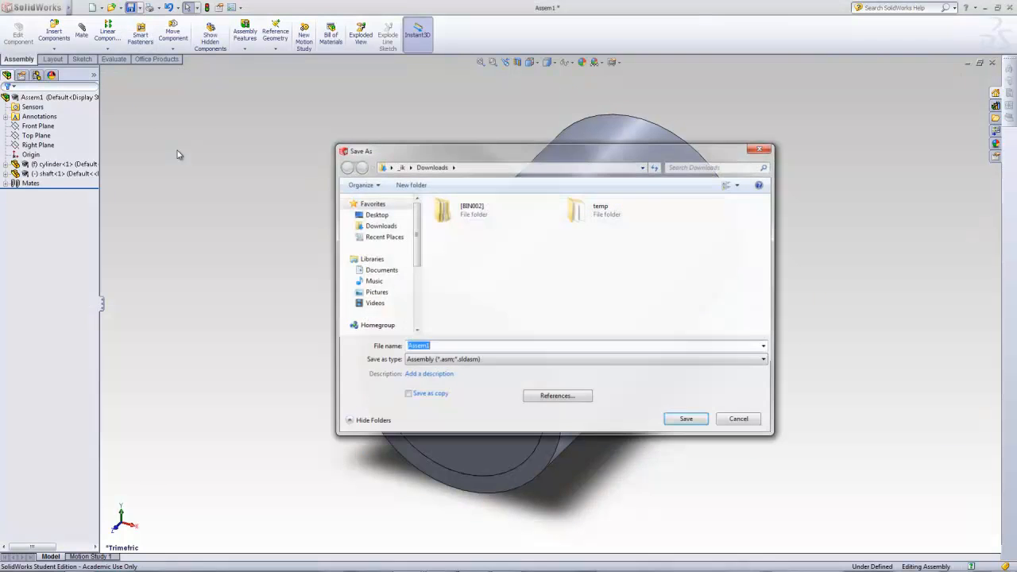
type("assembly")
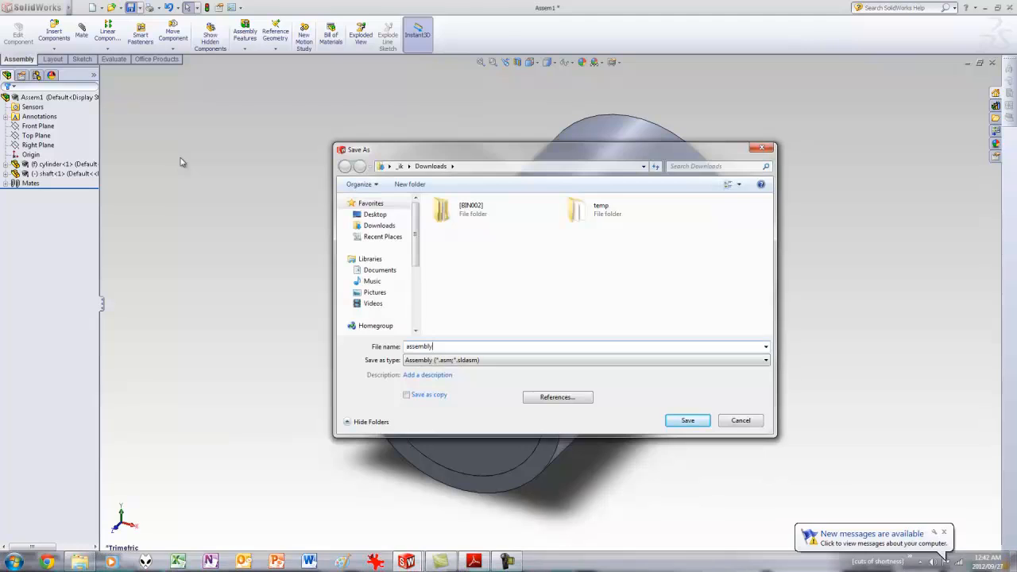
key("Return")
left_click(943, 531)
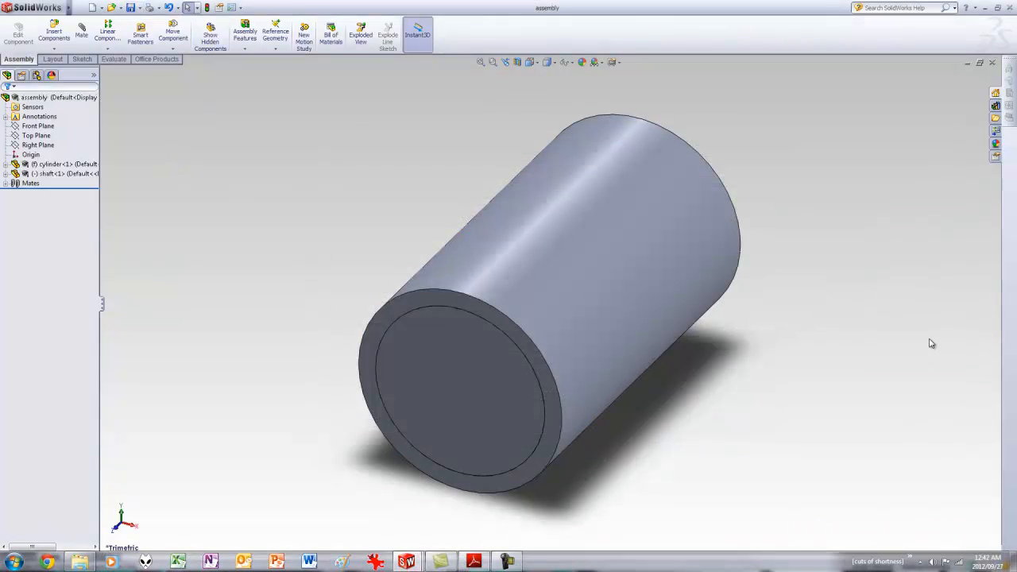
key("ctrl+w")
key("ctrl+w")
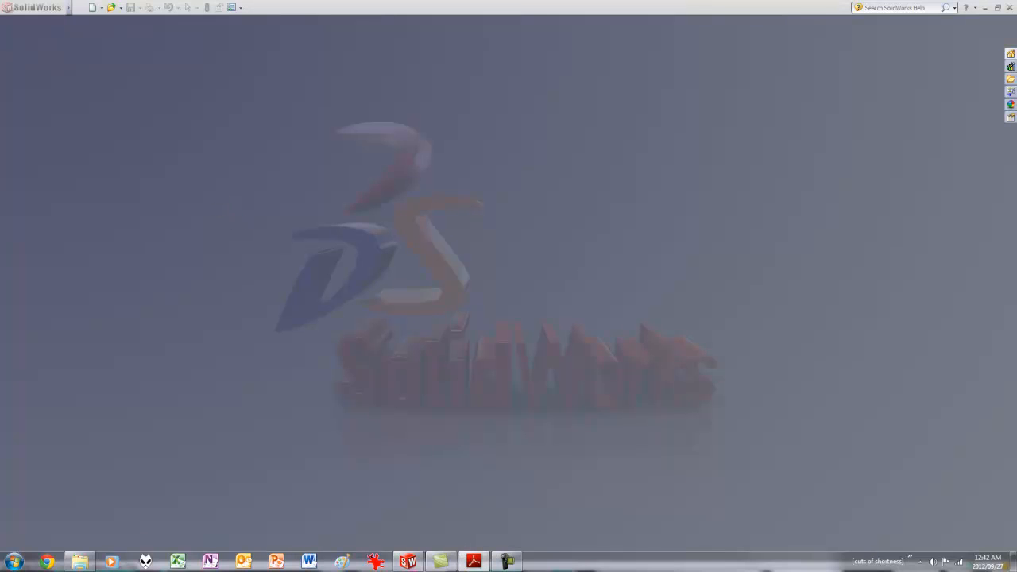
Create a new drawing with the standard A3 (ISO) sheet size and its sheet format displayed.
left_click(79, 7)
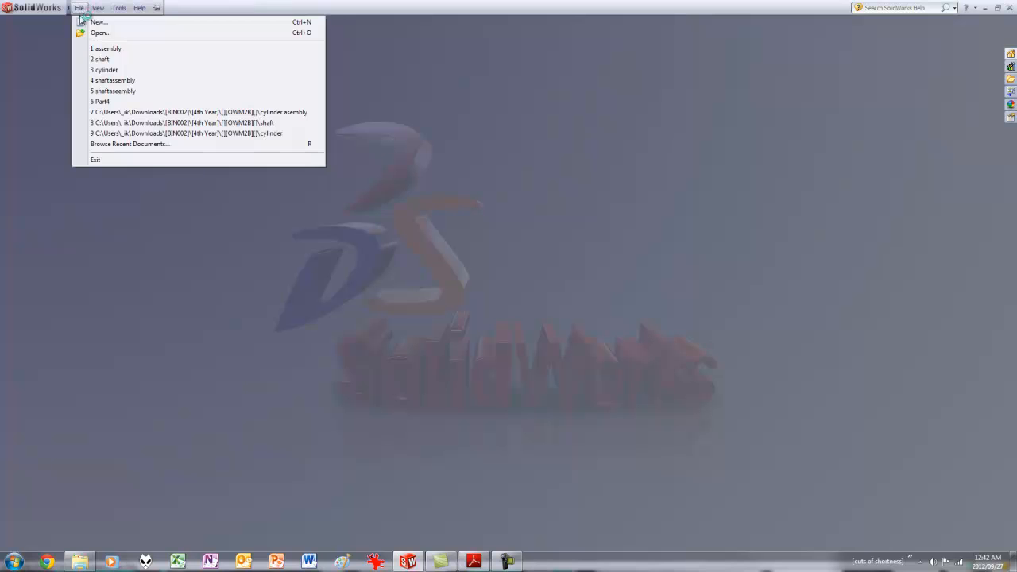
left_click(91, 22)
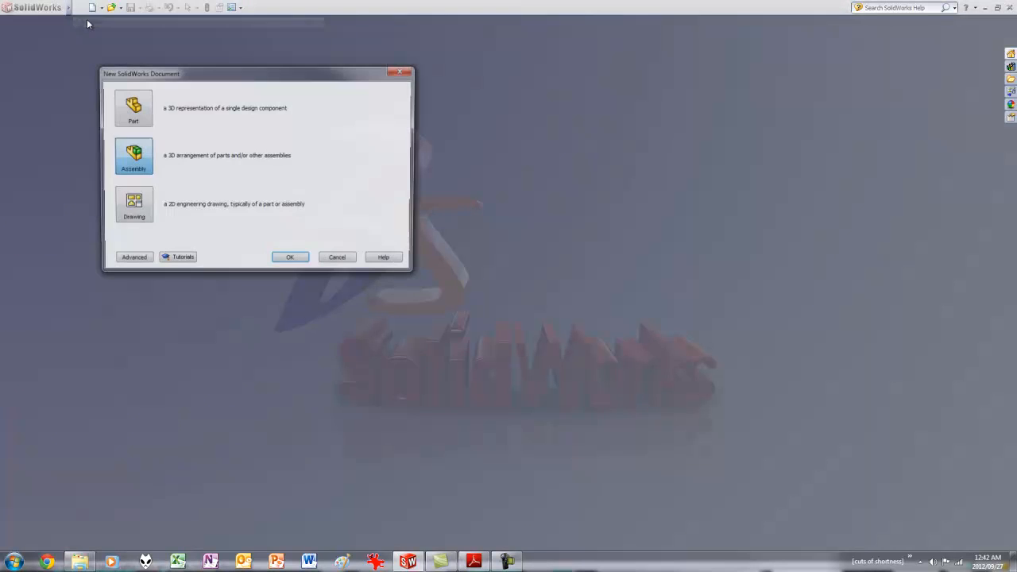
left_click(146, 220)
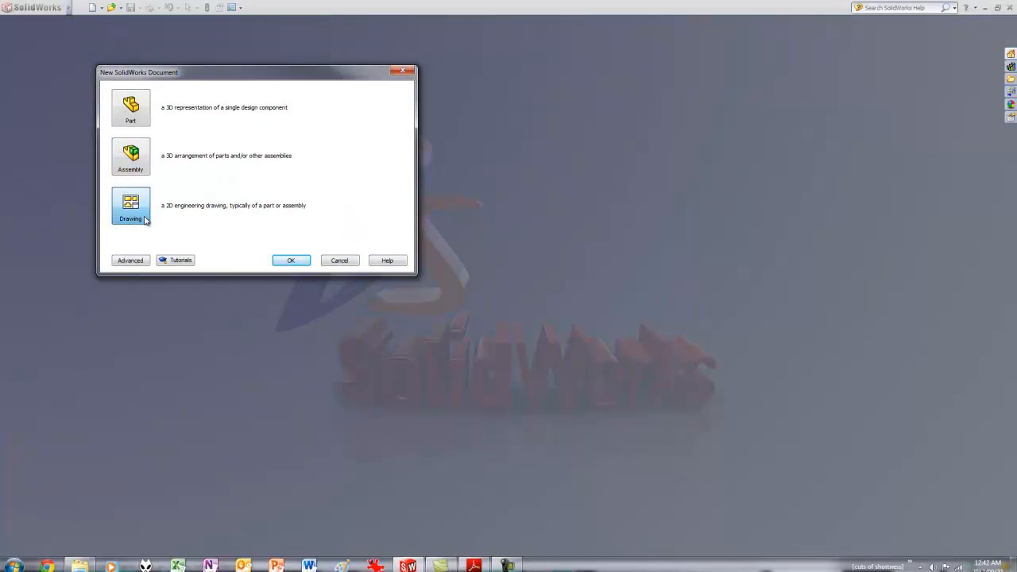
left_click(282, 261)
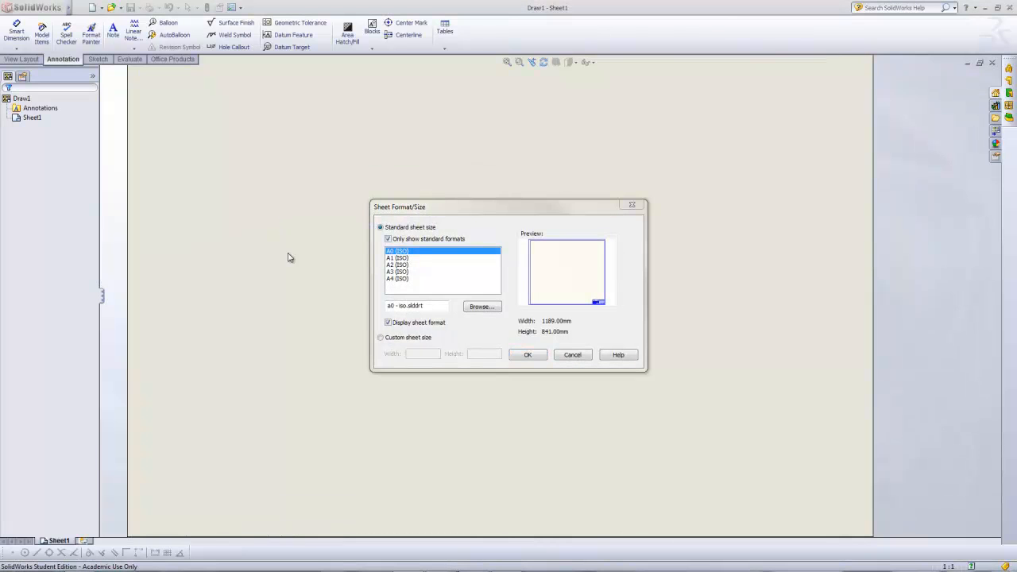
left_click_drag(441, 215, 338, 187)
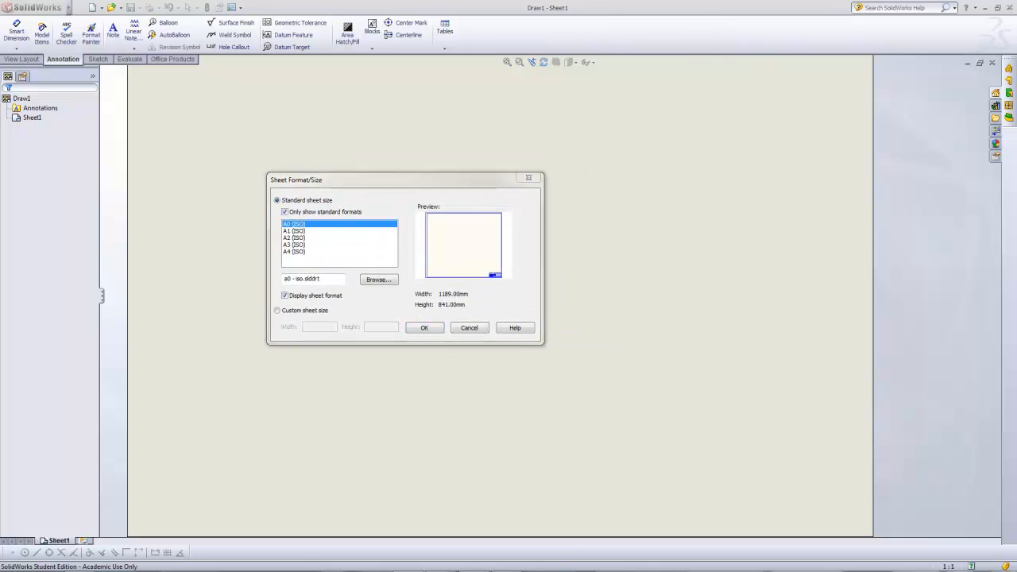
left_click(293, 246)
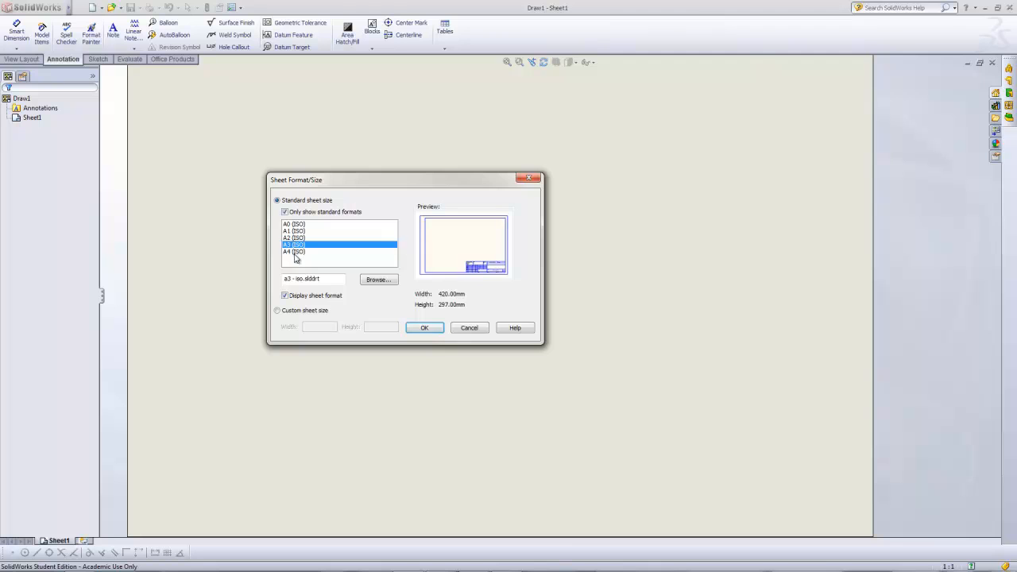
left_click(294, 252)
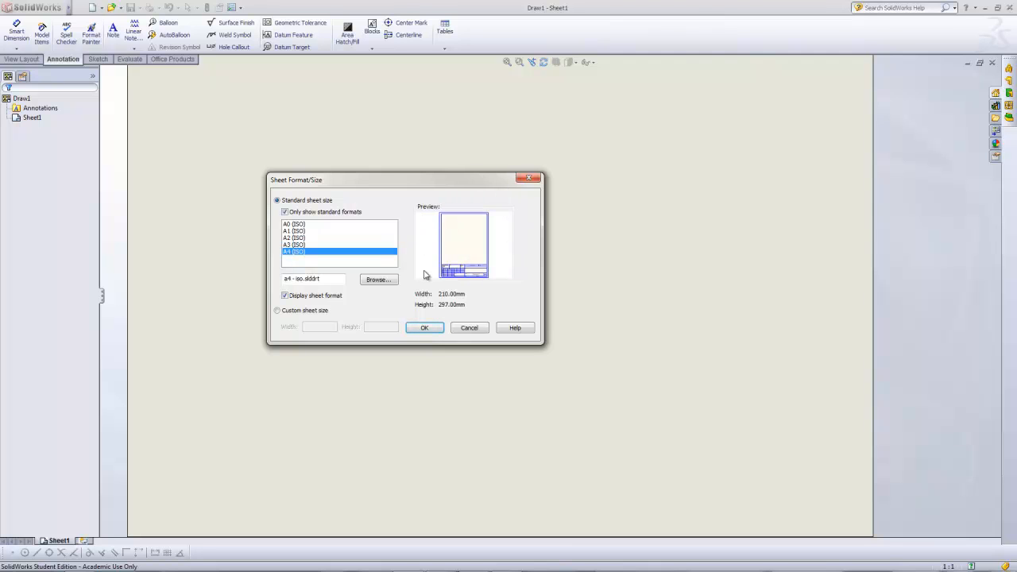
left_click(321, 244)
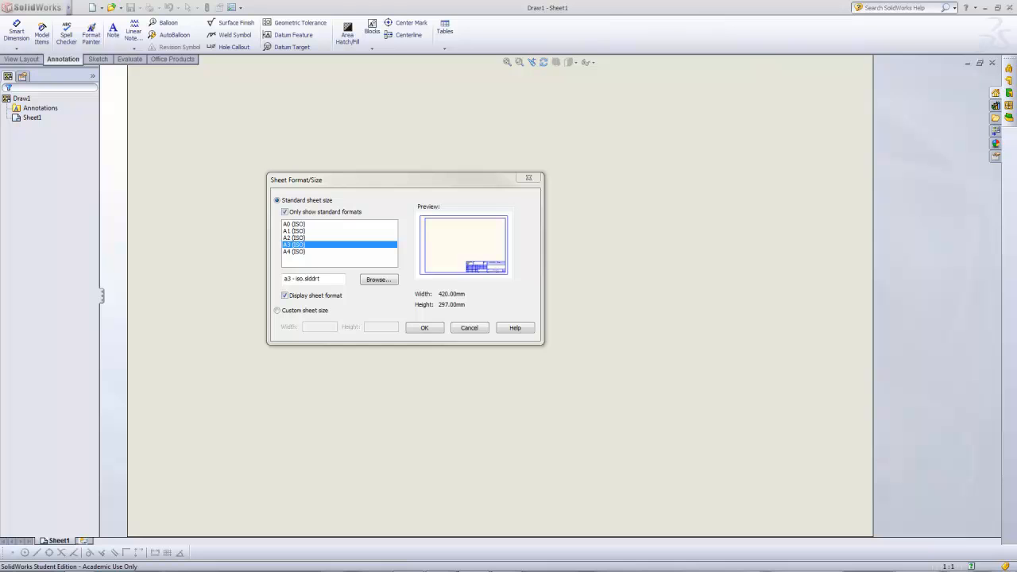
left_click(423, 328)
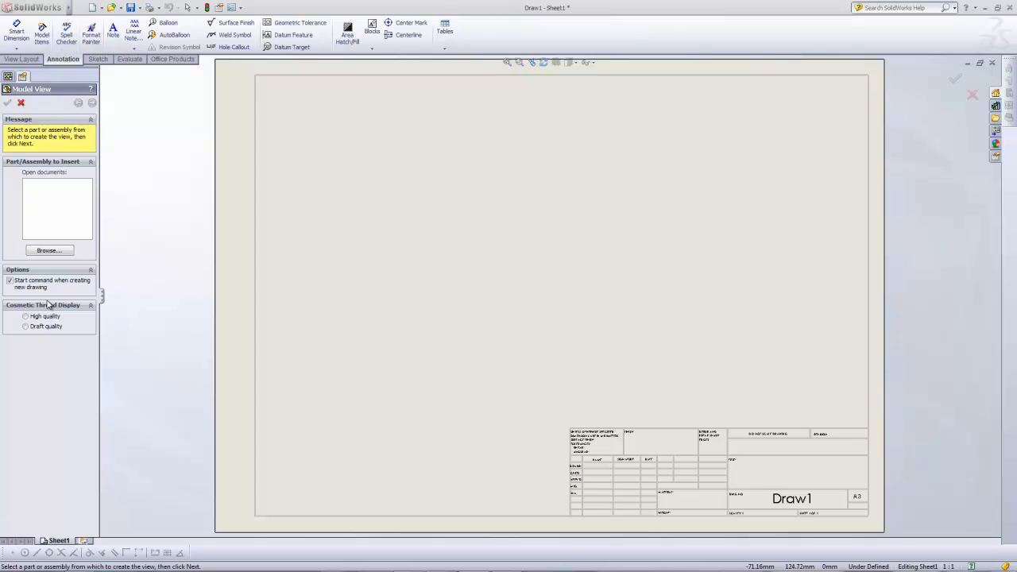
Insert the assembly file from the Downloads folder as a front view in the upper-left area of the sheet.
left_click(54, 253)
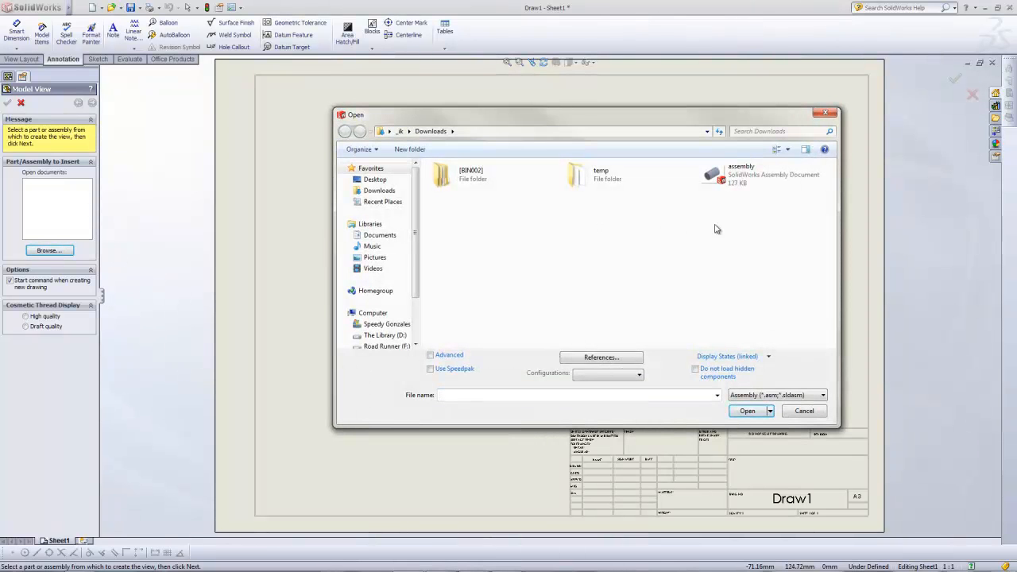
left_click(760, 175)
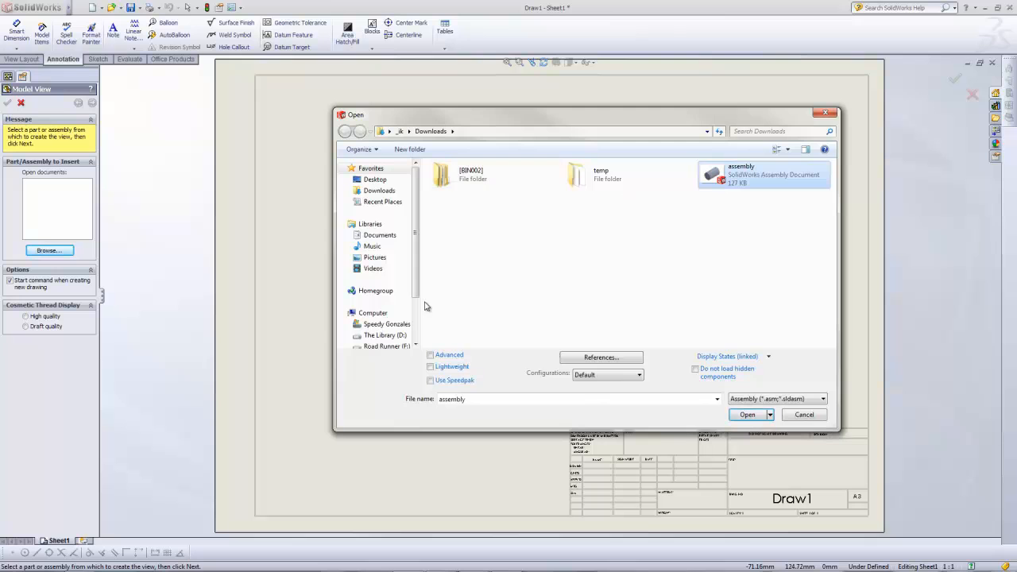
left_click(745, 414)
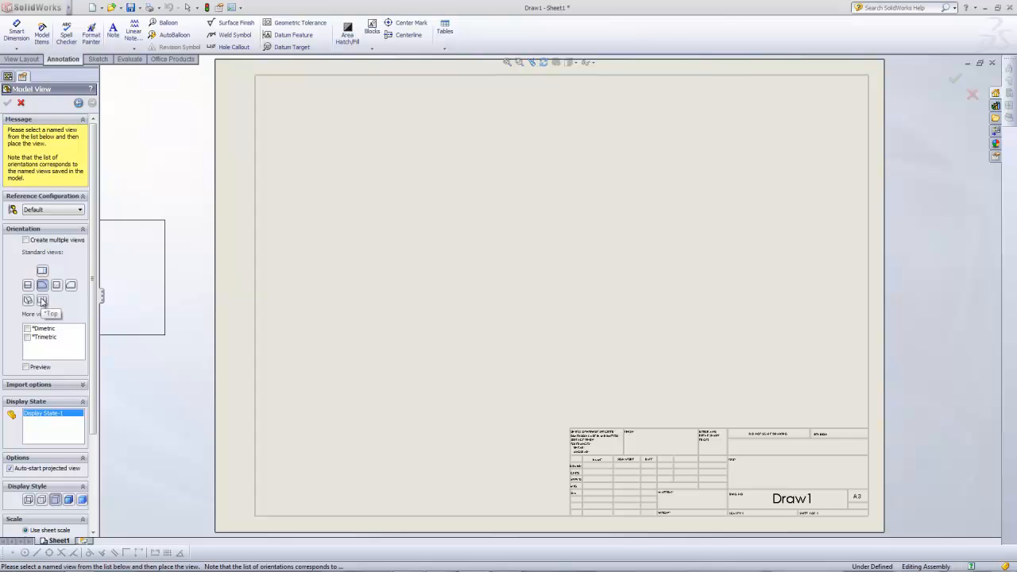
left_click(42, 271)
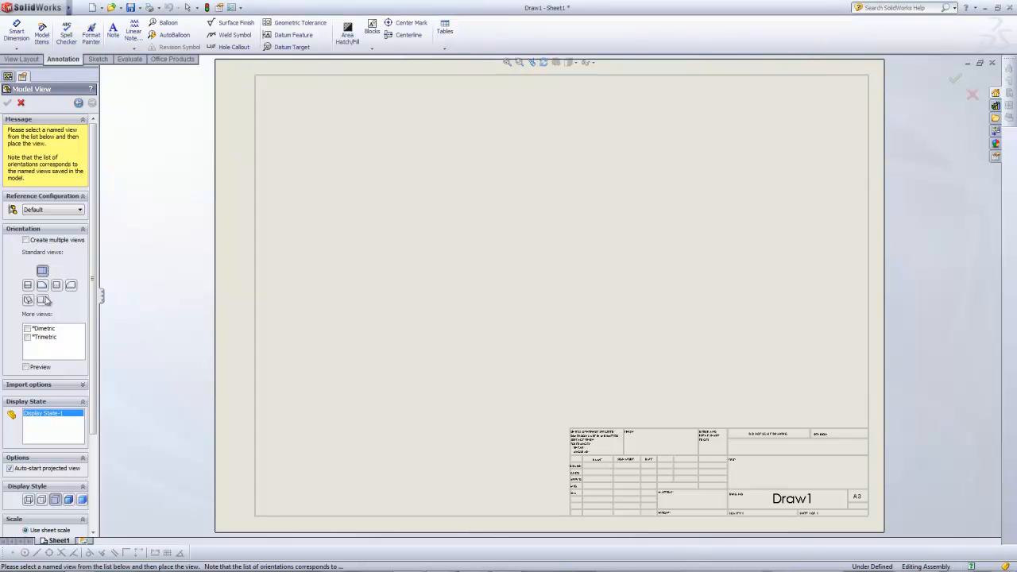
left_click(42, 299)
left_click(56, 284)
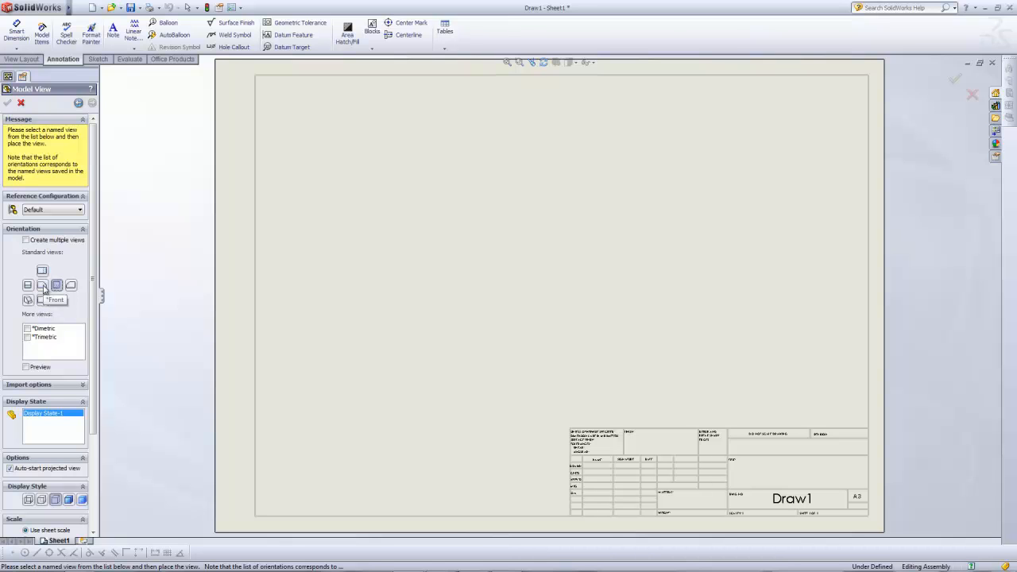
left_click(42, 285)
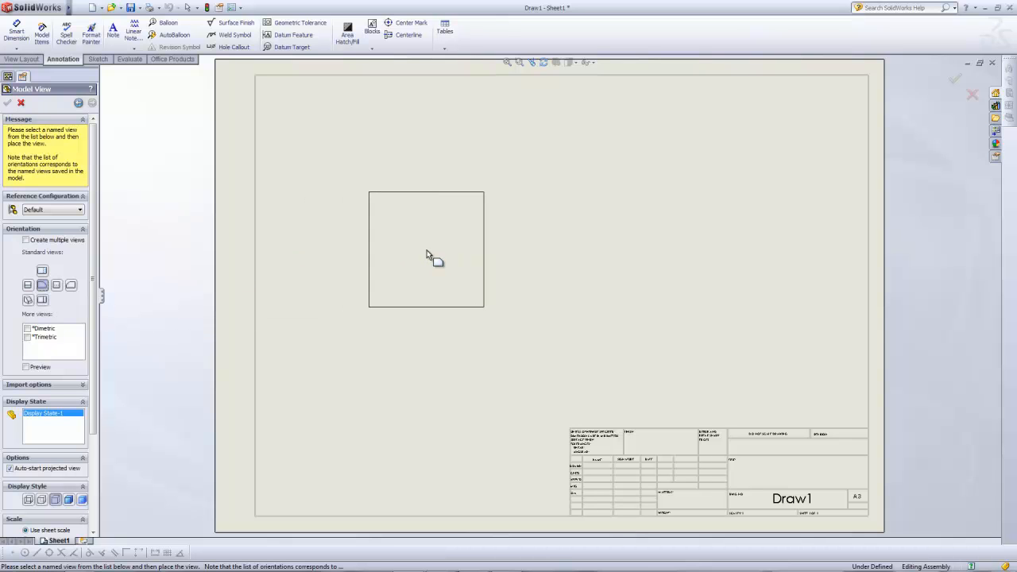
left_click(427, 251)
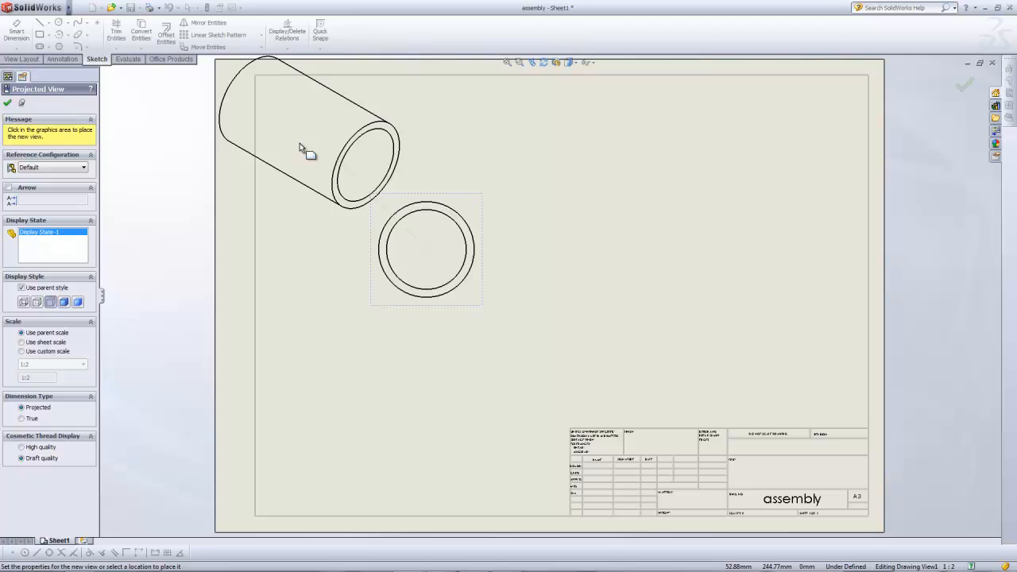
Place a projected isometric view to the upper left of the front view and a projected side view to its right.
left_click(300, 143)
left_click(643, 252)
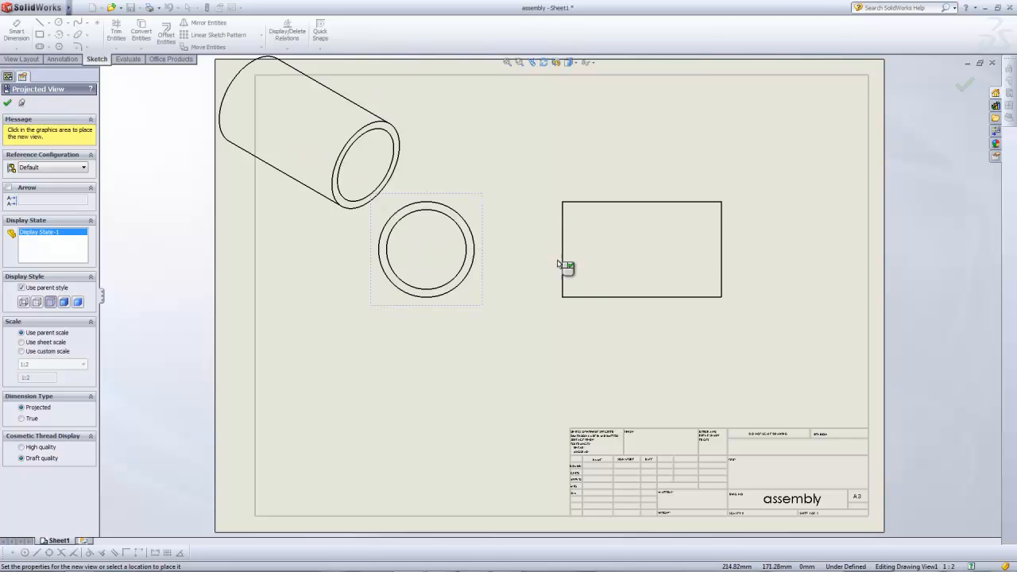
left_click(9, 104)
Delete the projected isometric view and the projected side view, keeping only the front view on the sheet.
left_click(266, 206)
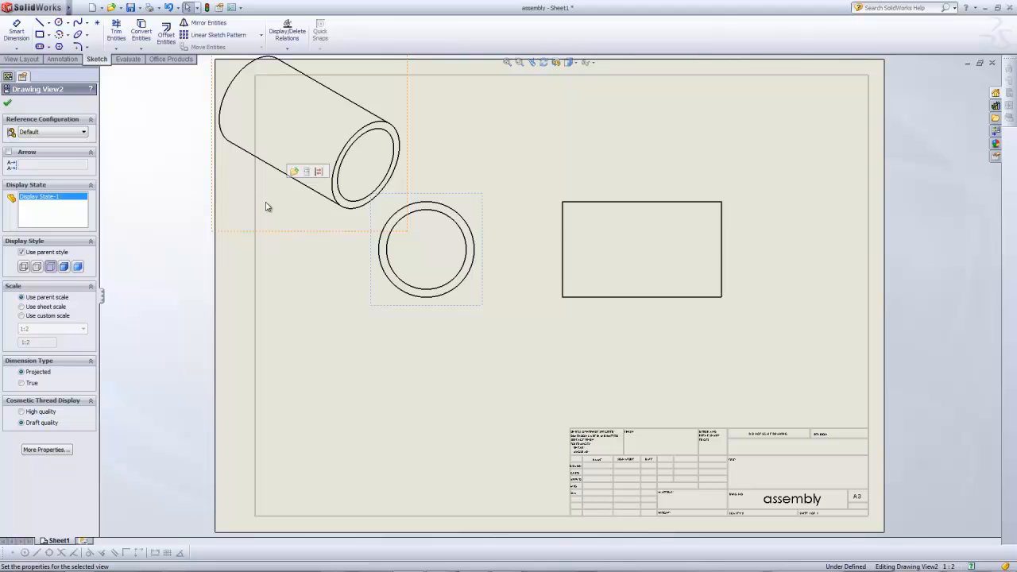
key("Delete")
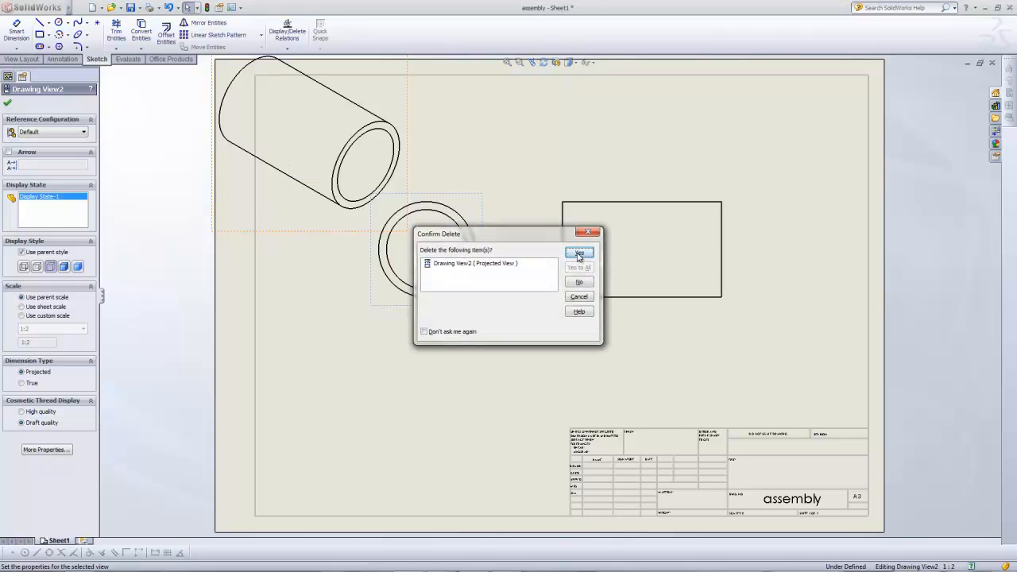
left_click(578, 253)
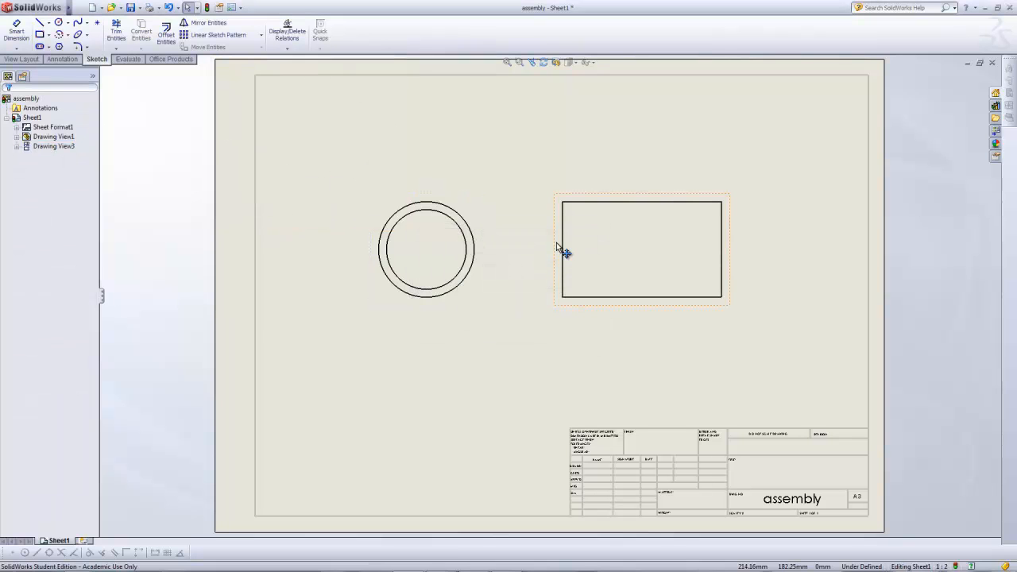
left_click(557, 247)
right_click(556, 247)
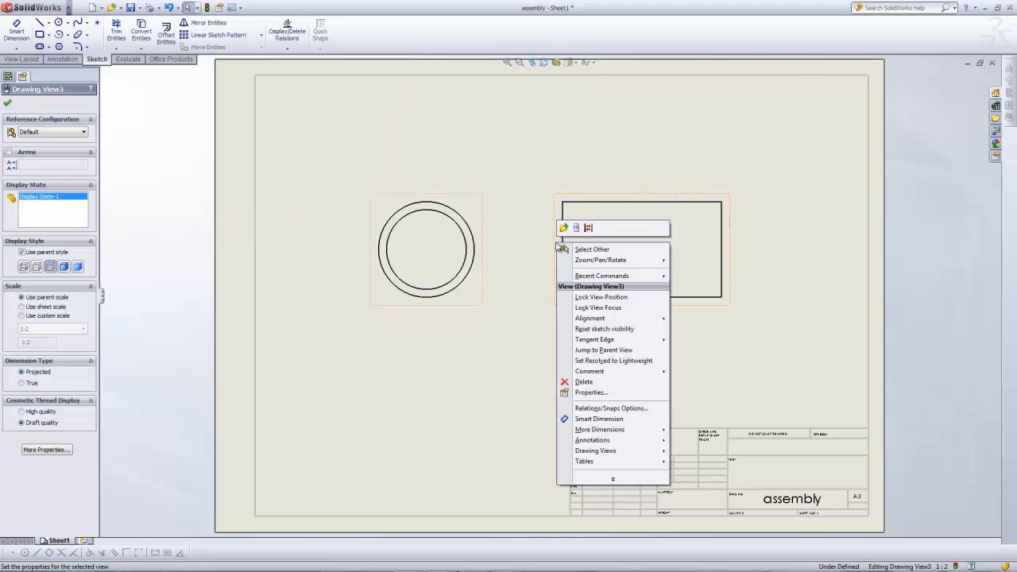
left_click(598, 382)
left_click(573, 254)
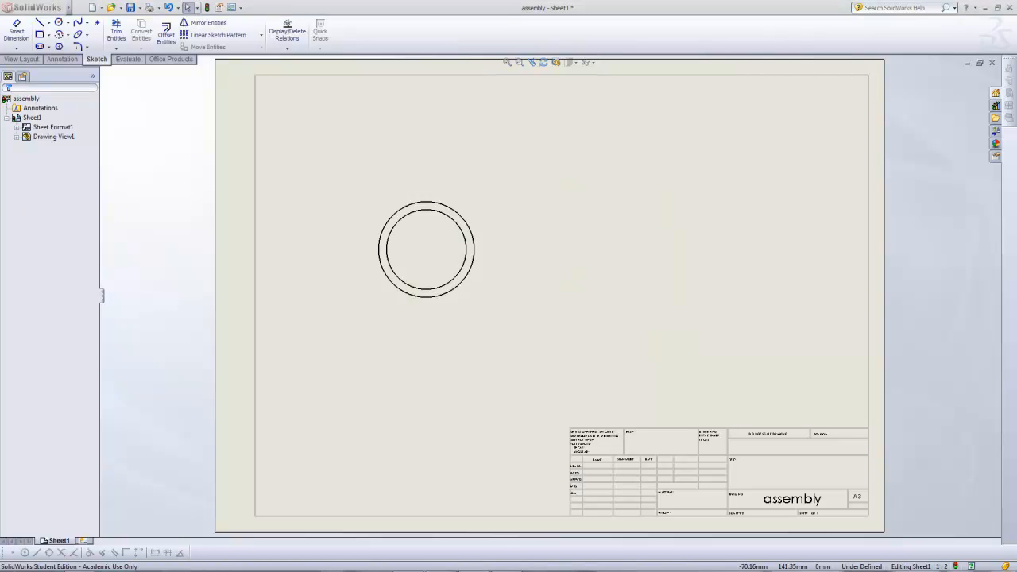
Move the front view slightly up and to the left on the sheet.
left_click(380, 293)
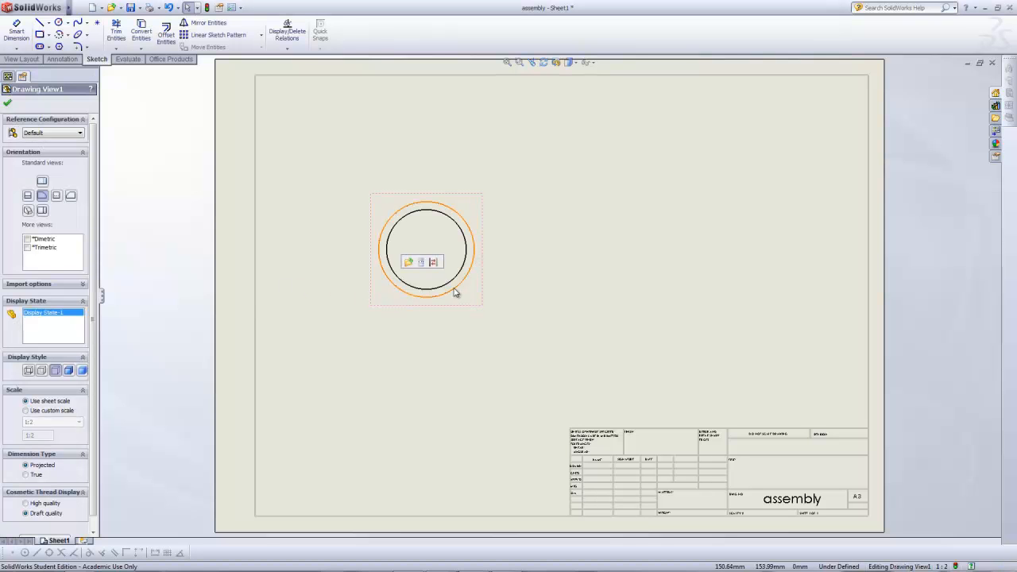
left_click(471, 306)
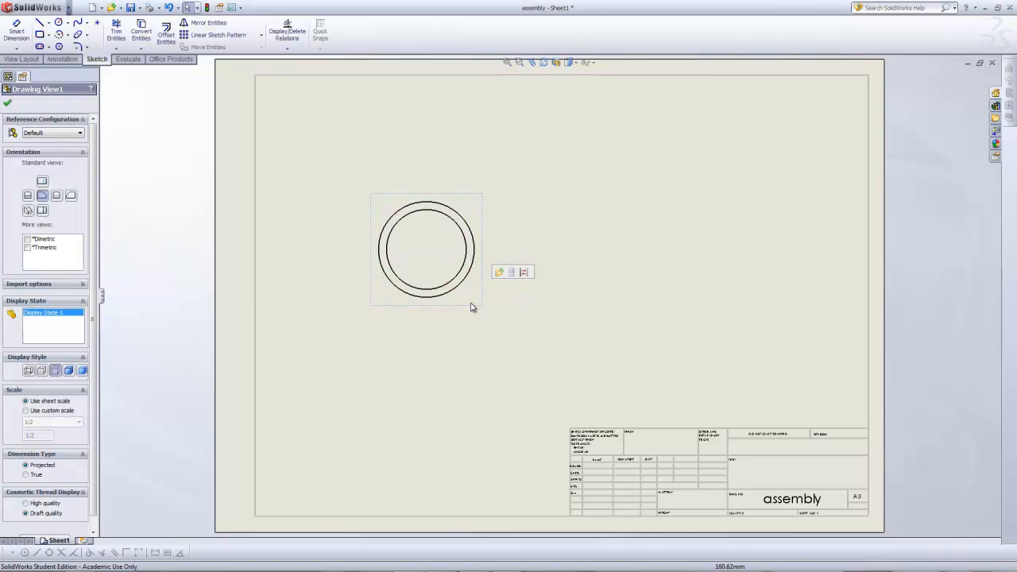
left_click(541, 341)
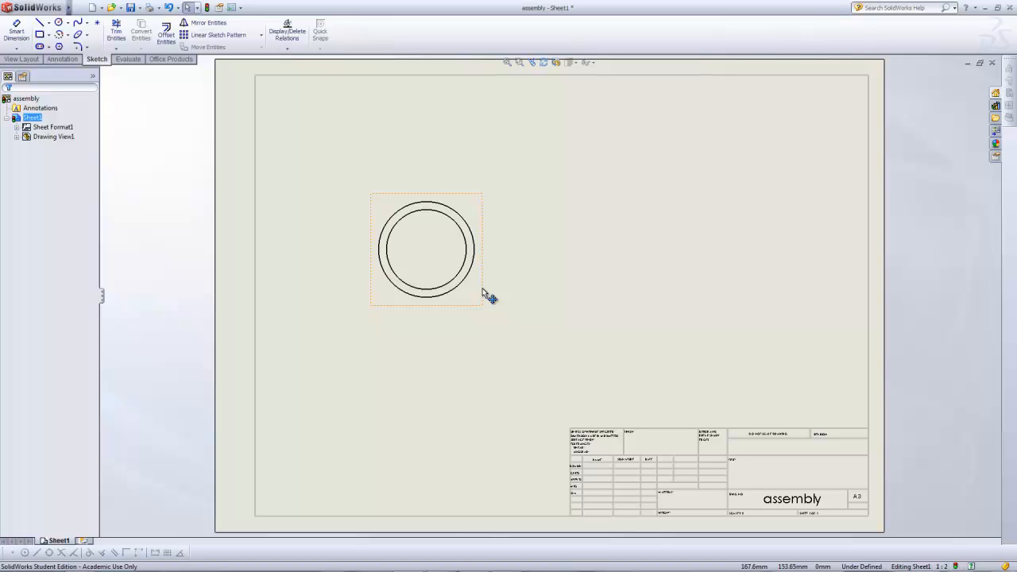
mouse_move(482, 287)
left_mouse_down()
mouse_move(487, 235)
mouse_move(330, 249)
mouse_move(580, 276)
mouse_move(357, 318)
mouse_move(493, 286)
mouse_move(446, 320)
mouse_move(479, 274)
mouse_move(478, 284)
left_mouse_up()
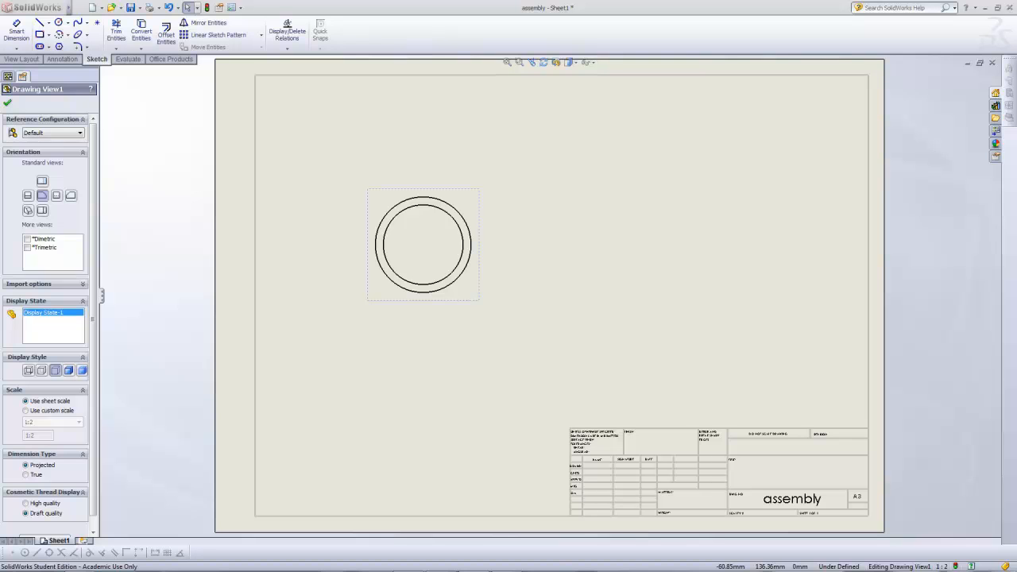
left_click(255, 331)
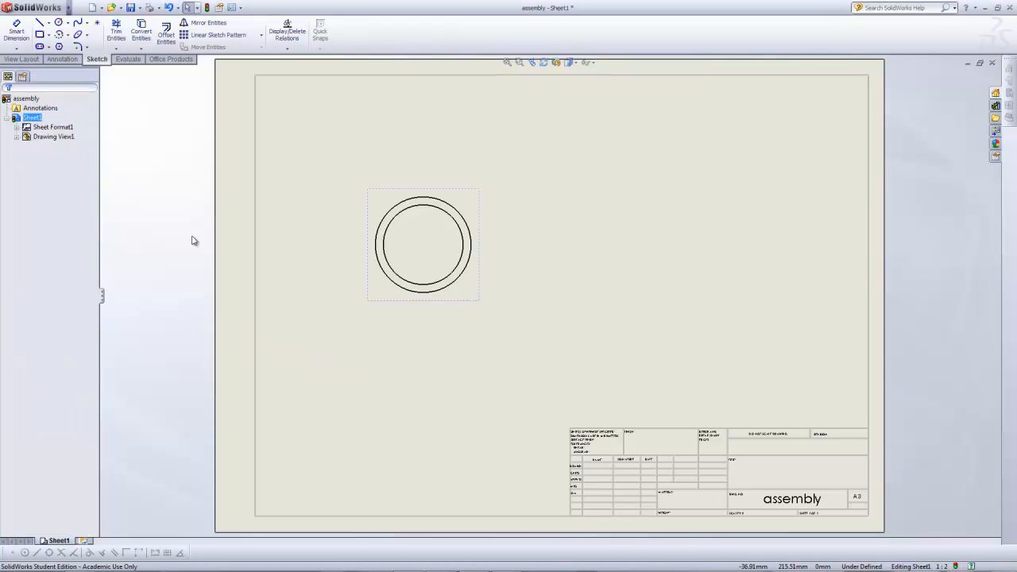
left_click(23, 60)
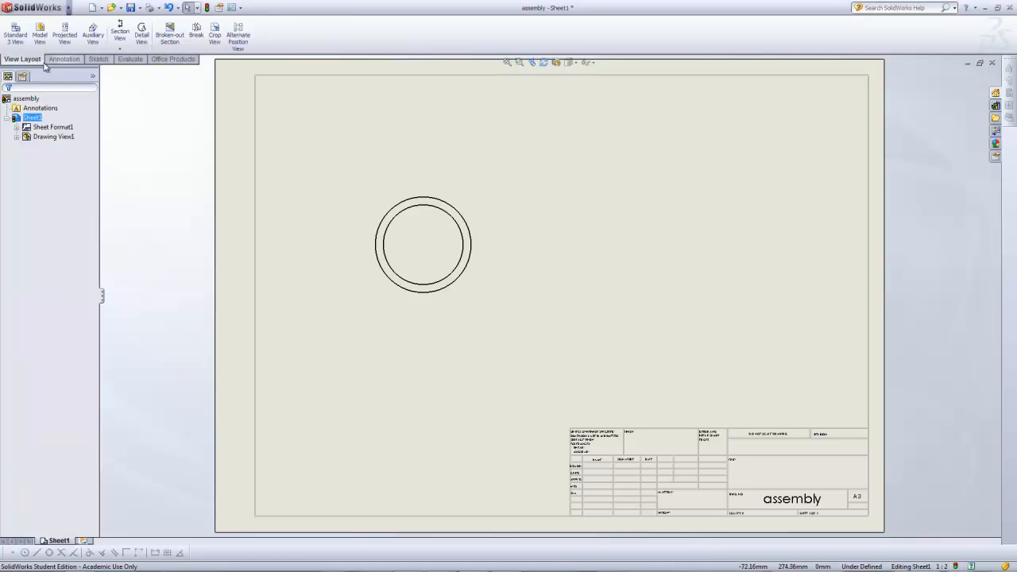
Start a section view and sketch a vertical cutting line through the centre of the front view, extending past both sides of the outer circle.
left_click(120, 35)
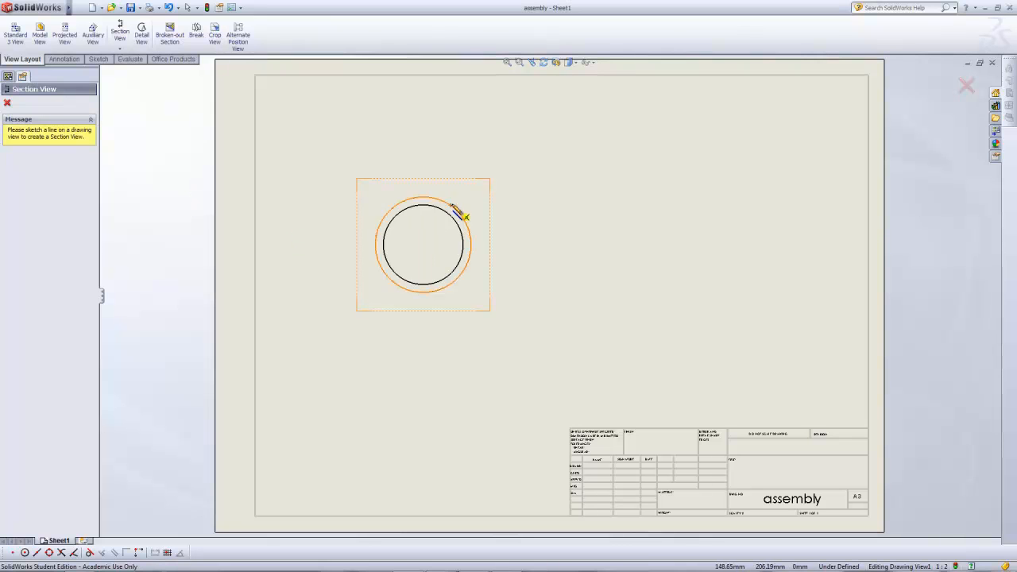
scroll(421, 243, "down", 3)
scroll(449, 252, "down", 2)
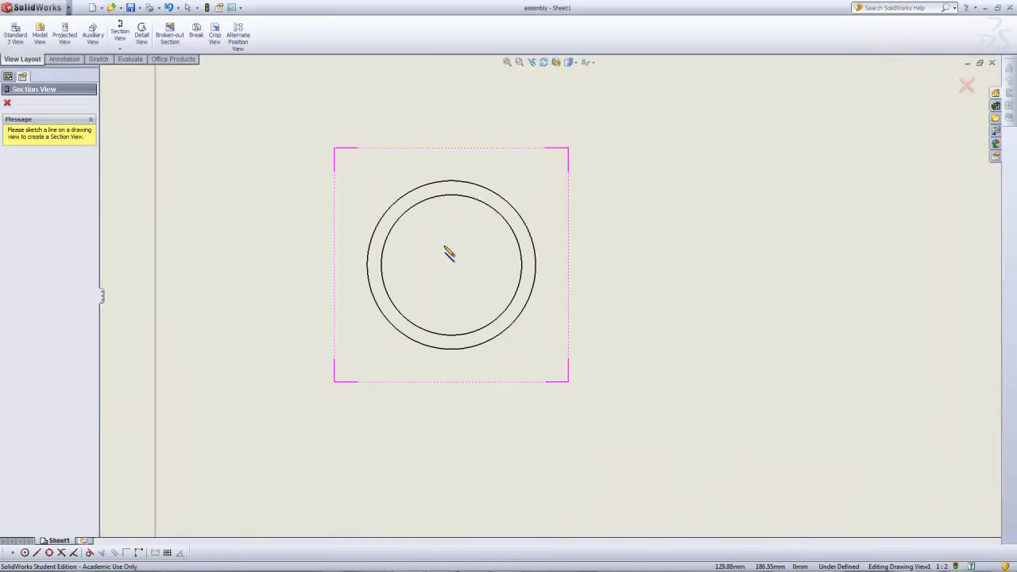
scroll(480, 244, "down", 1)
scroll(484, 247, "down", 1)
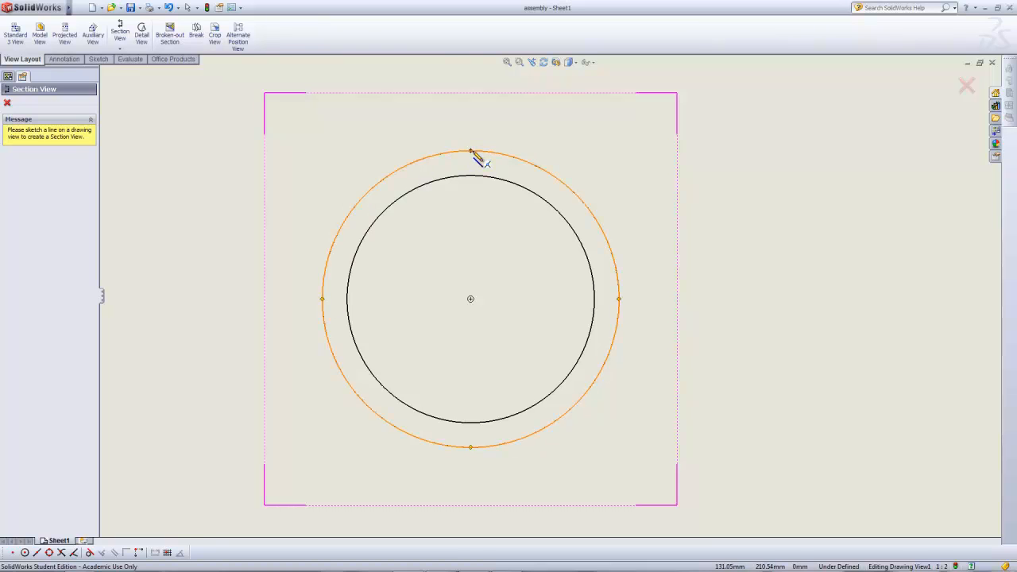
left_click(471, 80)
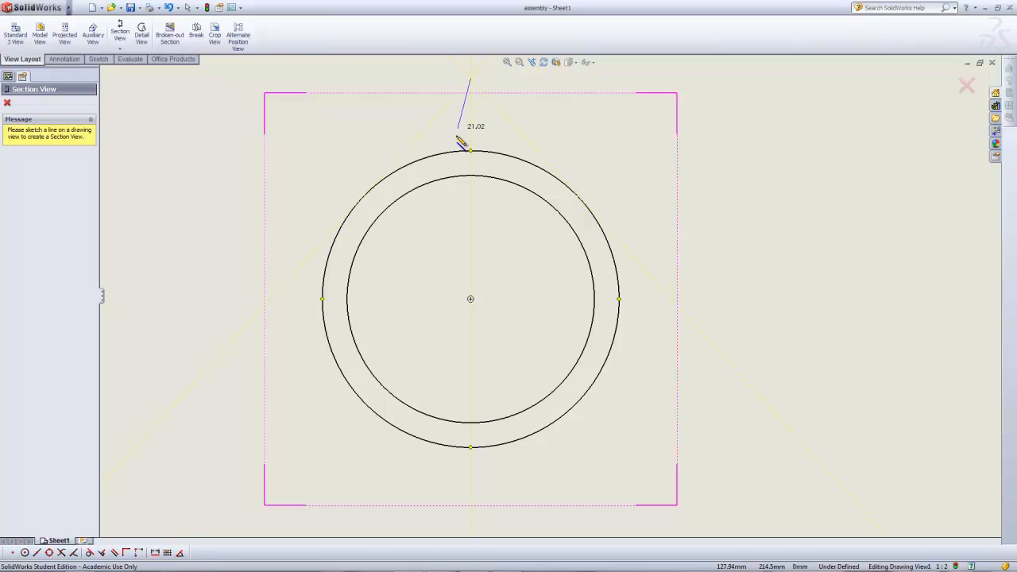
left_click(471, 521)
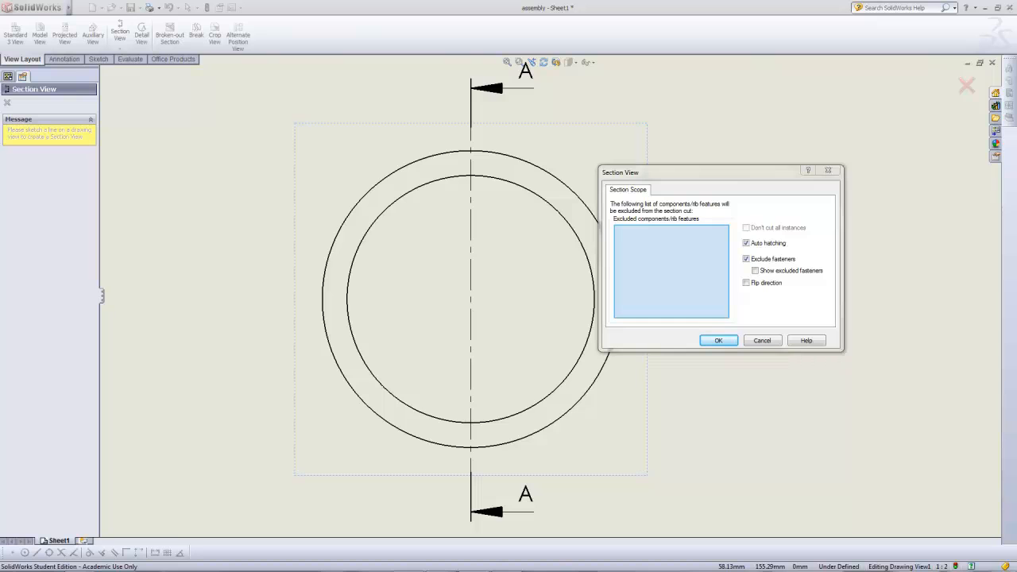
Accept the section scope with auto hatching and no excluded components, and place the section view to the right of the front view.
left_click(734, 188)
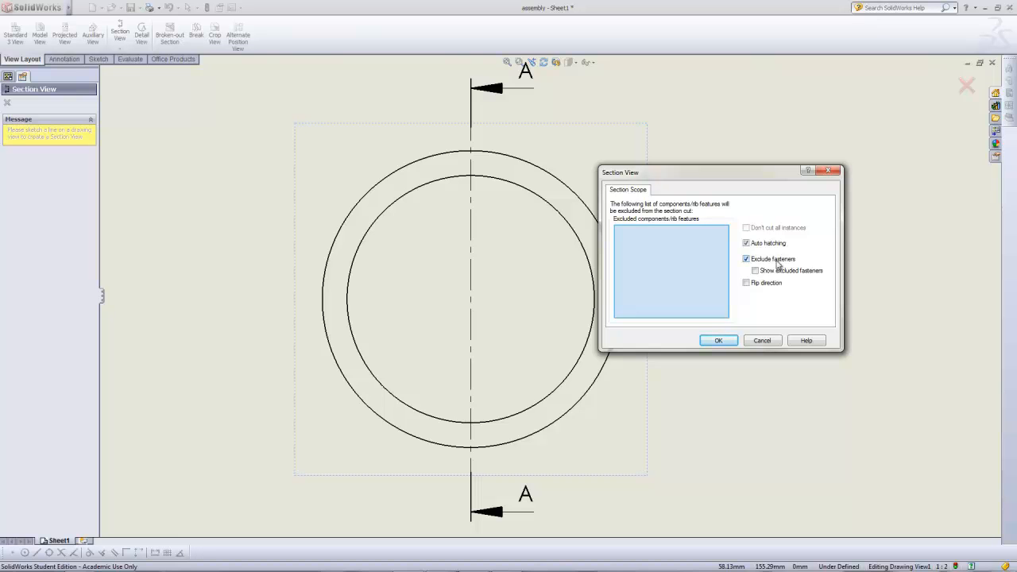
left_click(717, 341)
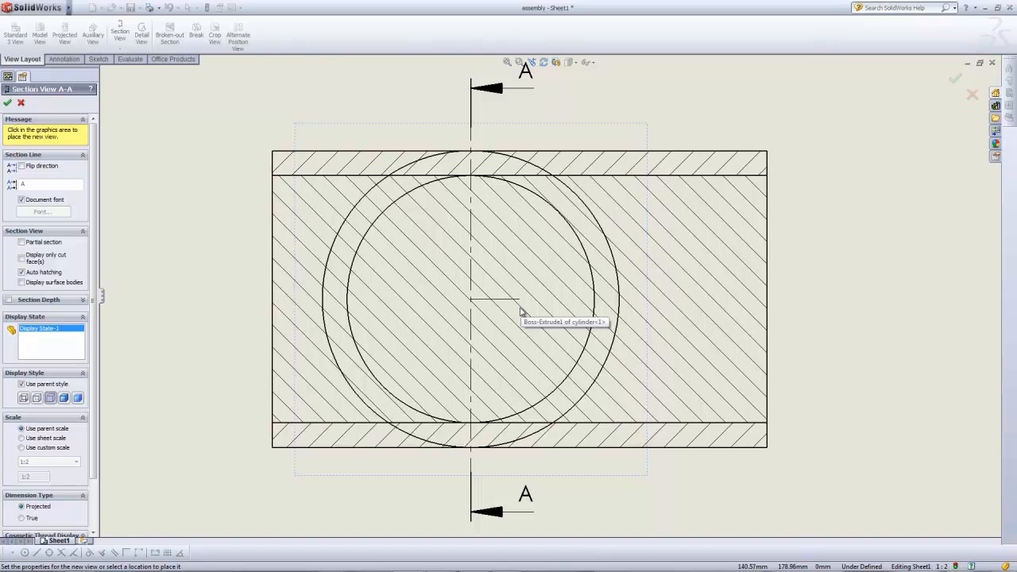
scroll(520, 310, "down", 5)
scroll(674, 344, "up", 1)
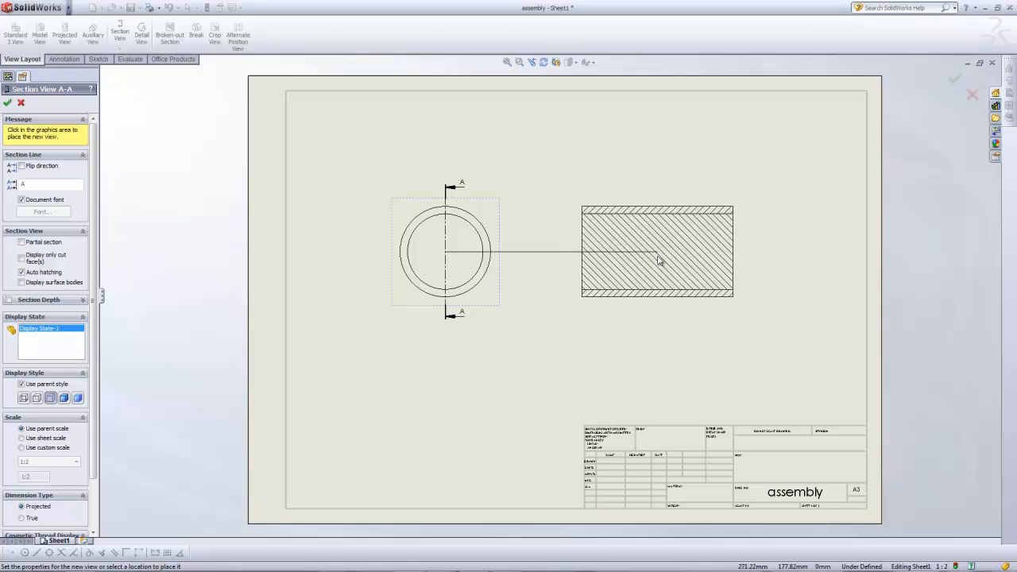
left_click(657, 260)
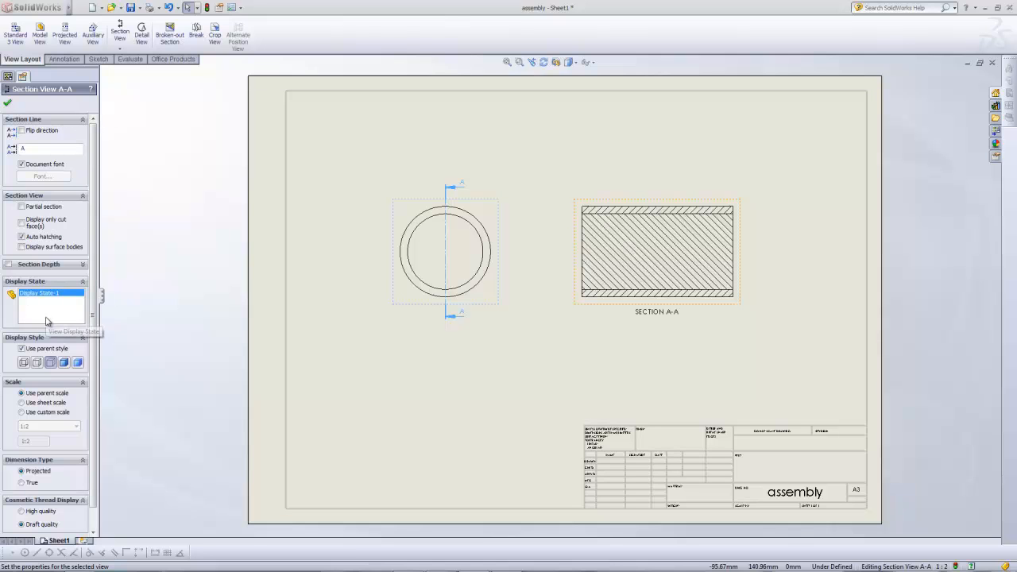
Flip the section line's viewing direction and switch it back to the original direction.
left_click(33, 133)
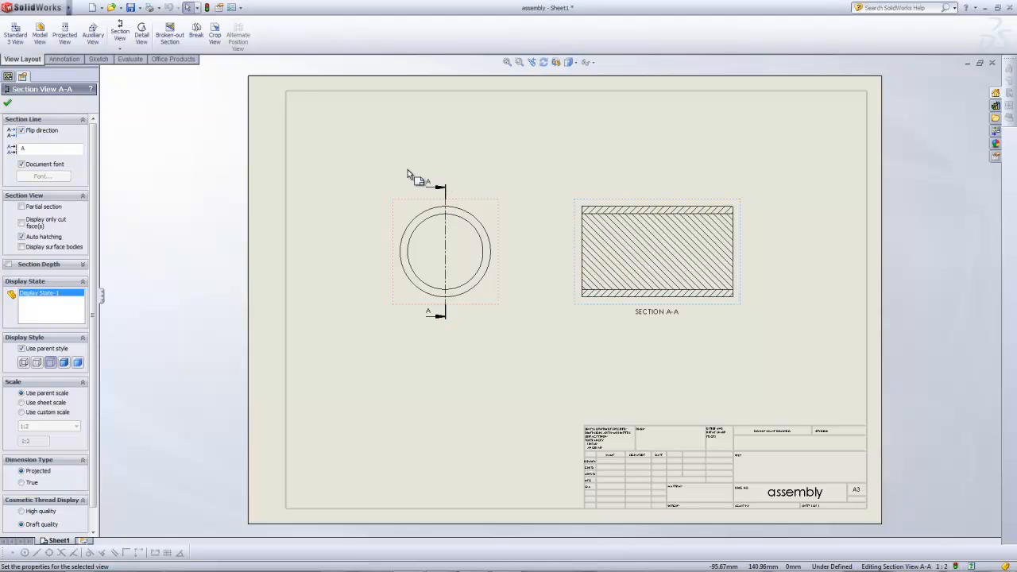
left_click(445, 195)
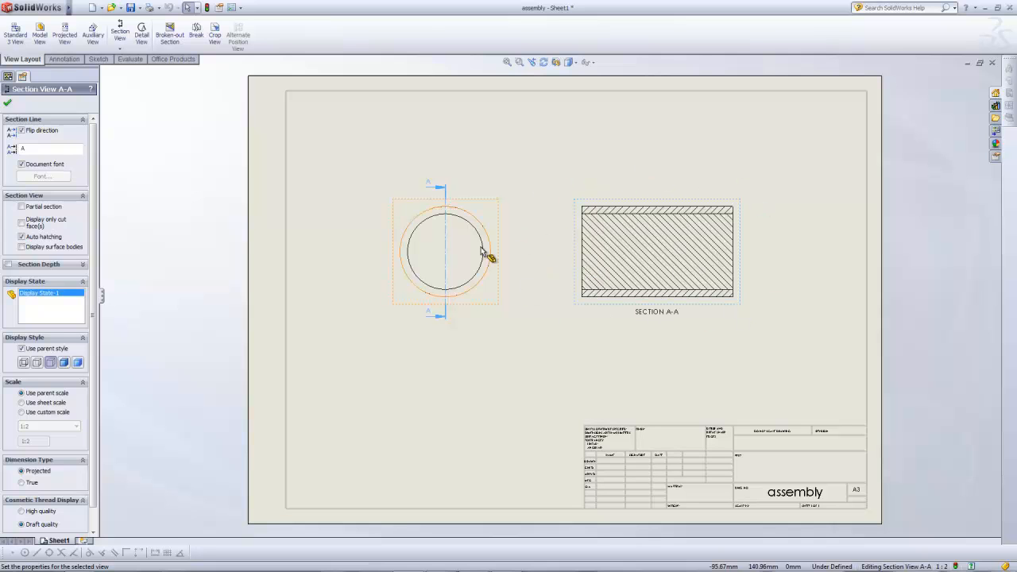
left_click(21, 131)
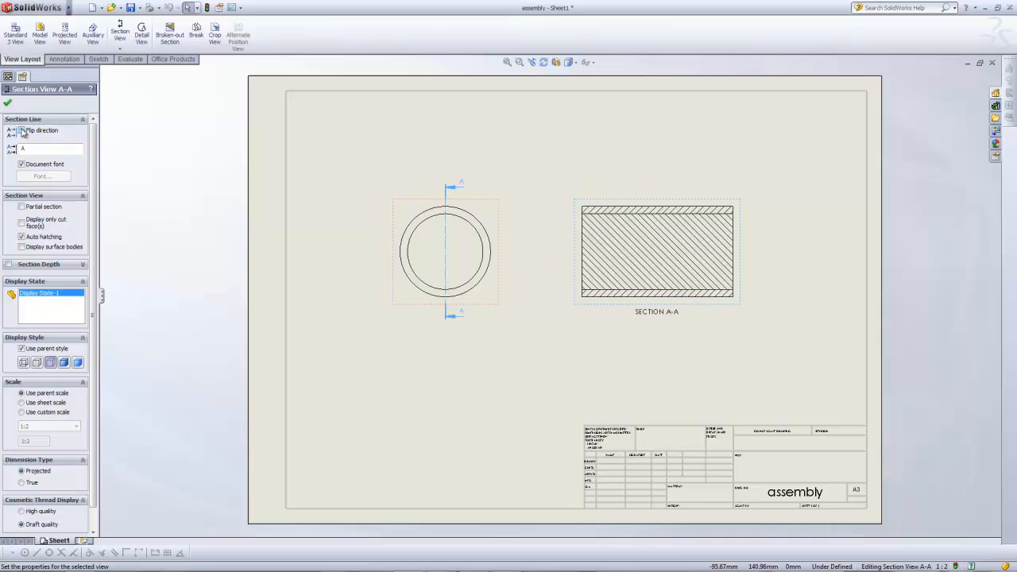
Change the section label to b, restore it to A, and close the section view's properties.
left_click_drag(27, 148, 19, 148)
type("b")
left_click_drag(26, 148, 17, 148)
type("A")
scroll(95, 226, "down", 1)
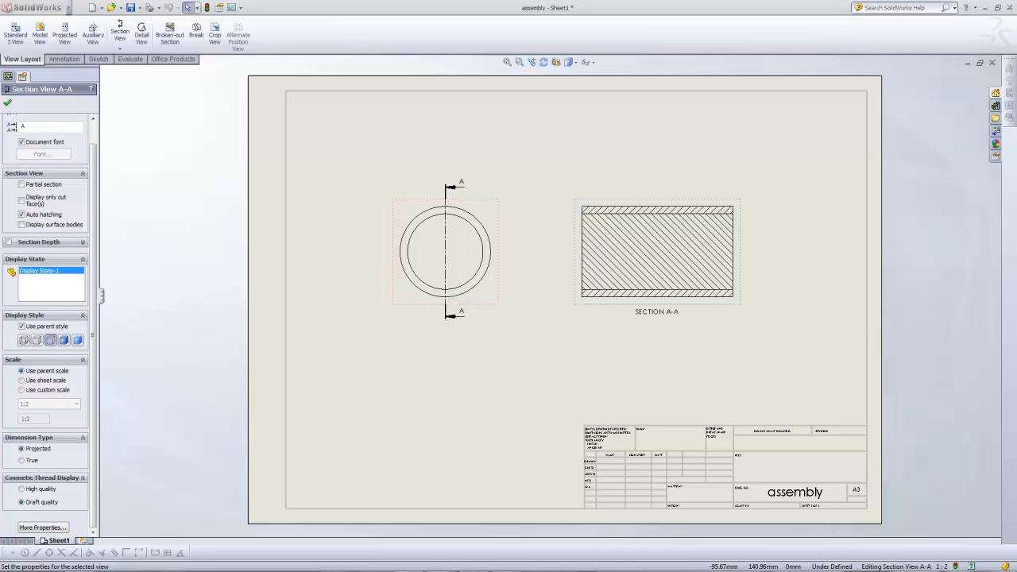
left_click(7, 105)
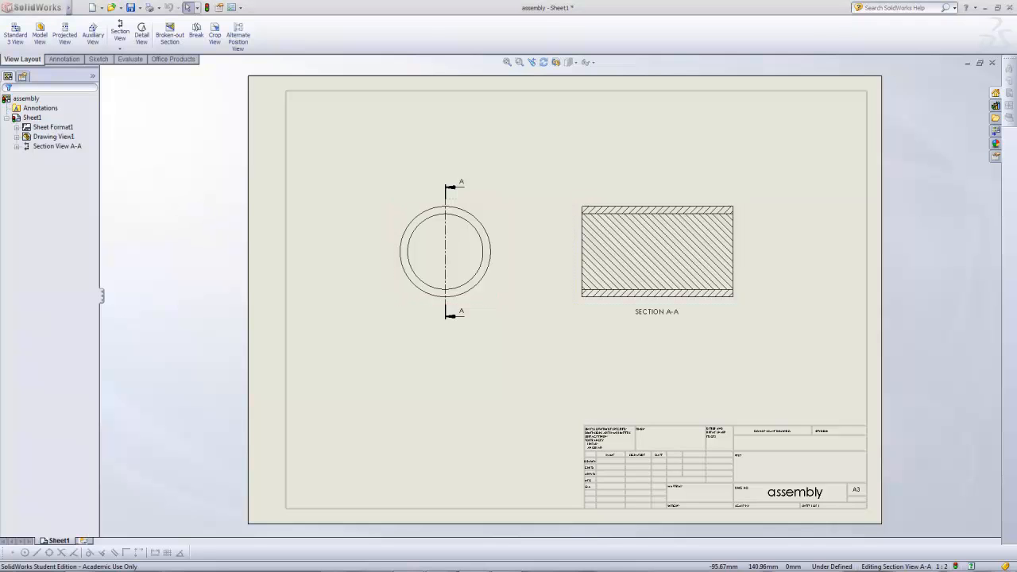
left_click(198, 243)
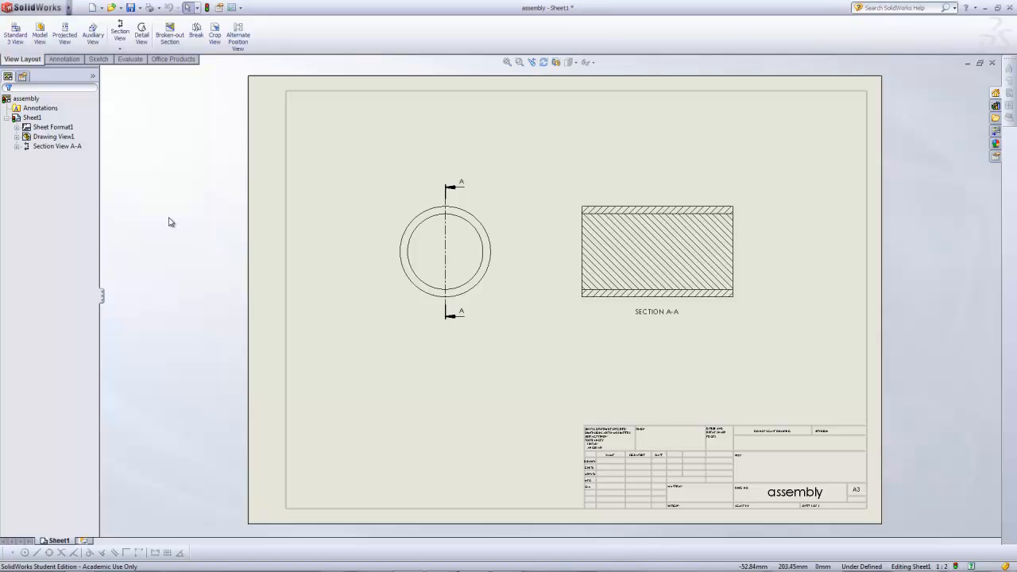
Dimension the cylinder's length along the upper outer edge of the section view, placing the dimension above the view.
left_click(80, 62)
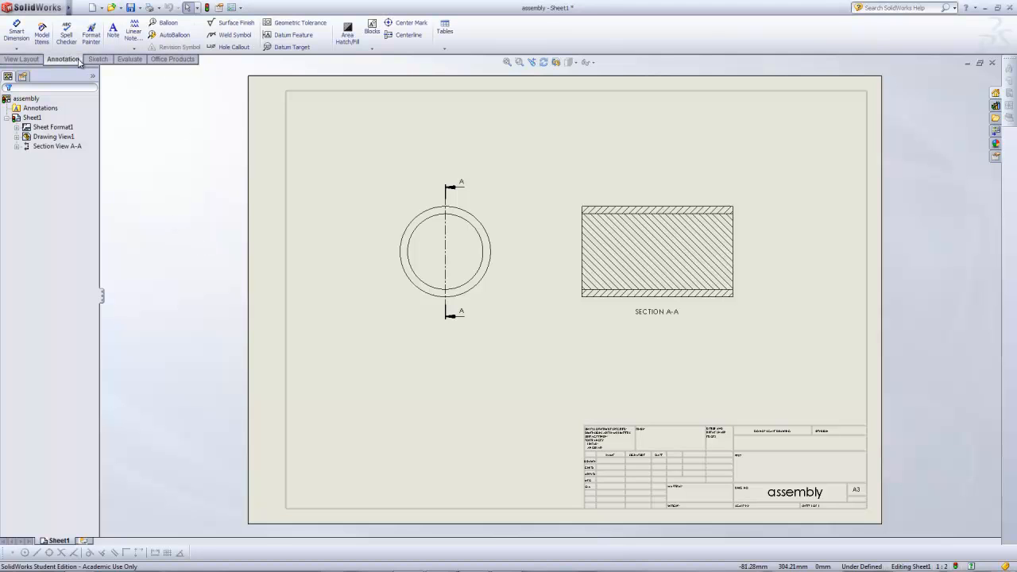
left_click(17, 35)
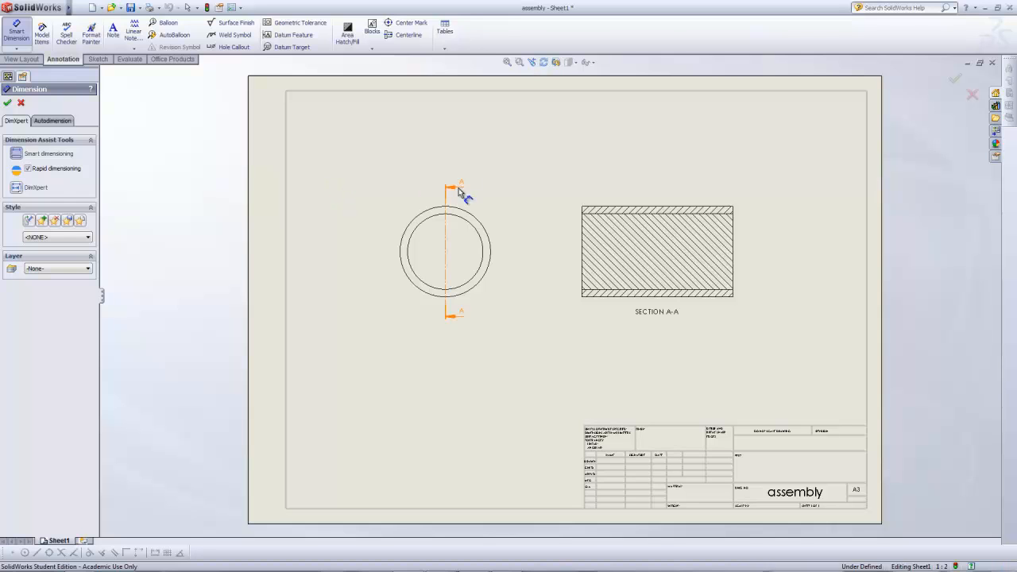
left_click(623, 206)
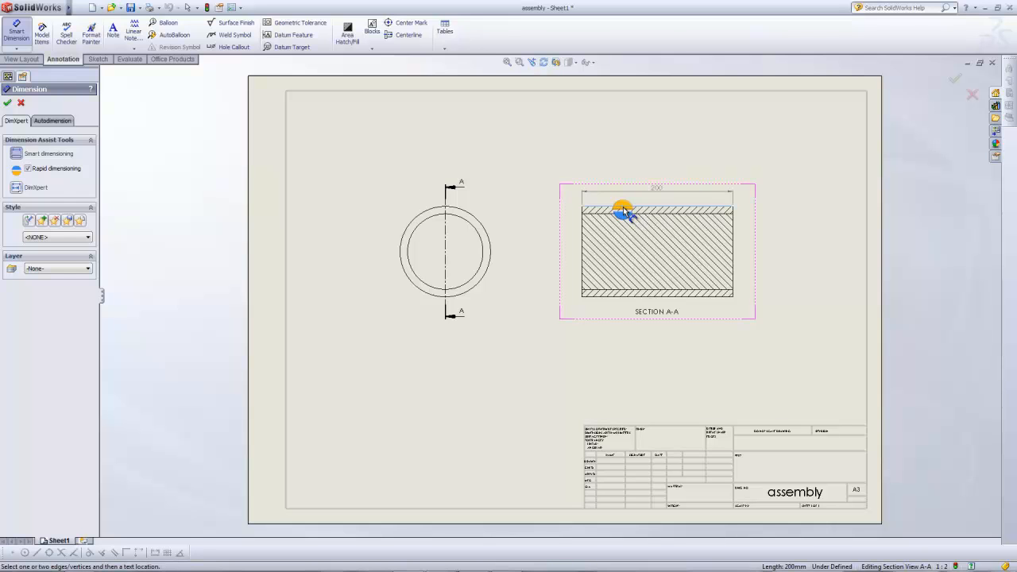
left_click(657, 175)
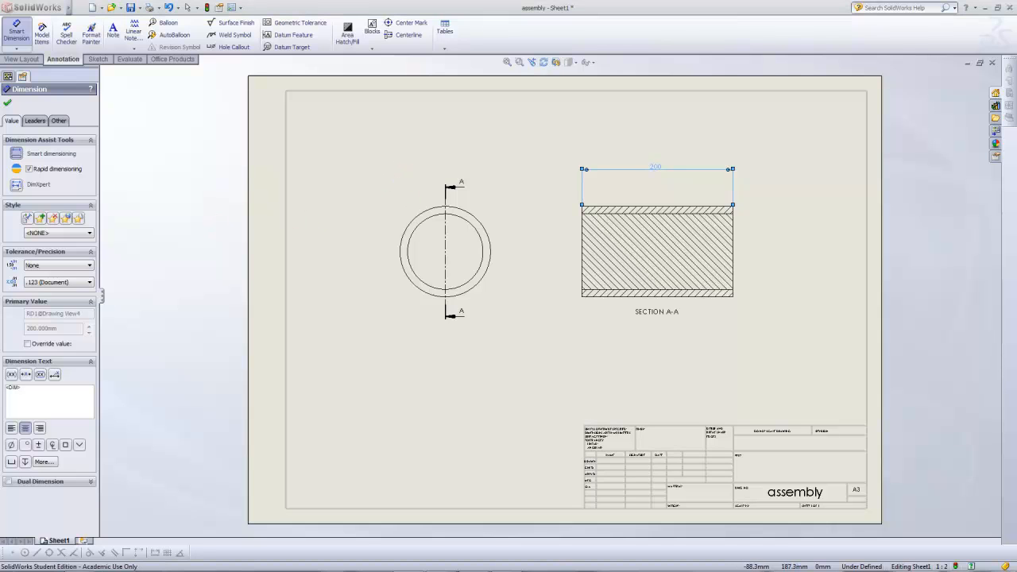
left_click(17, 37)
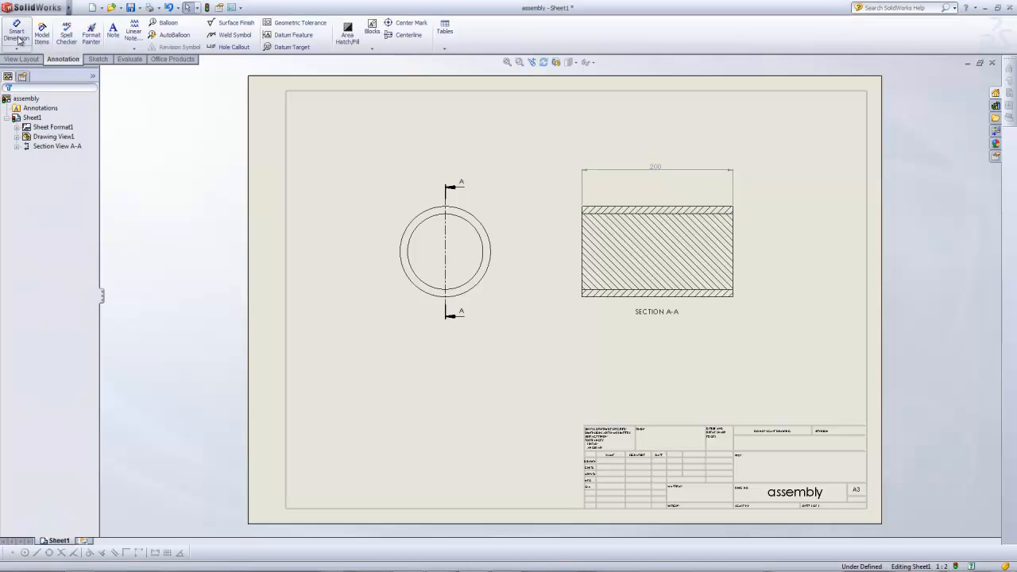
Dimension the shaft's diameter between the two inner horizontal edges of the section view, placing it to the left of the view.
left_click(17, 38)
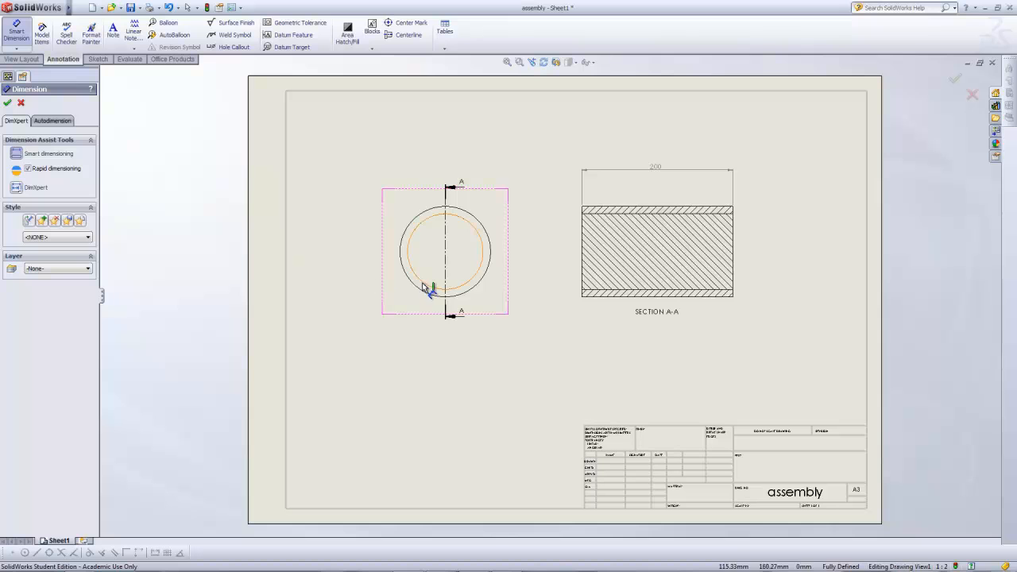
left_click(604, 213)
left_click(608, 288)
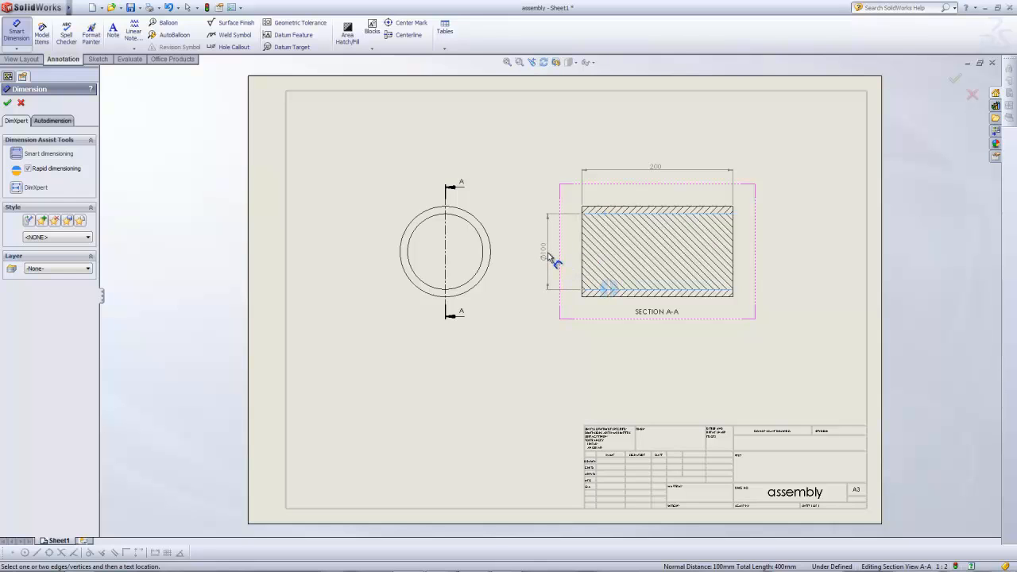
left_click(553, 260)
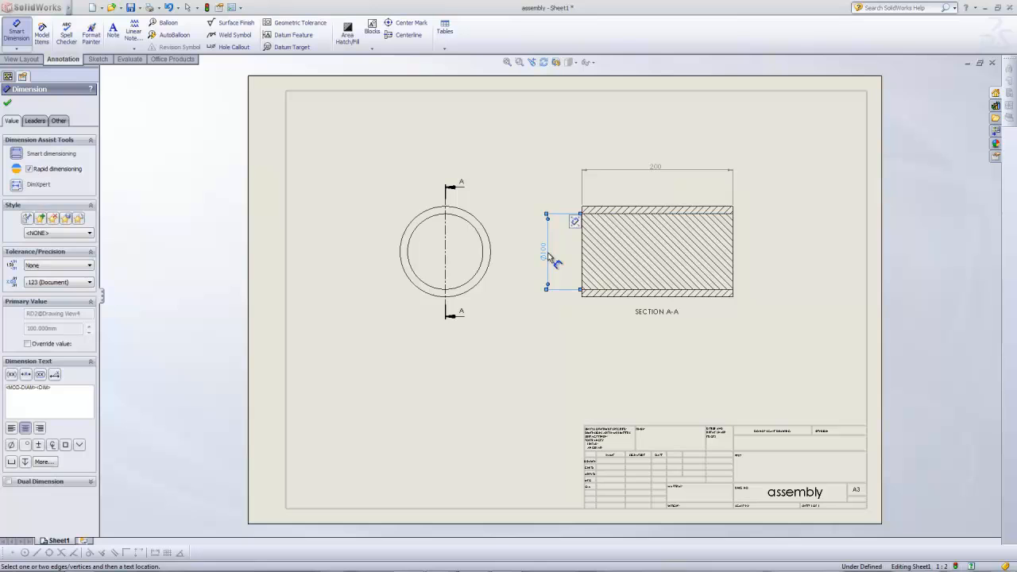
Begin dimensioning the cylinder's outer diameter from the upper outer edge of the section view.
left_click(607, 206)
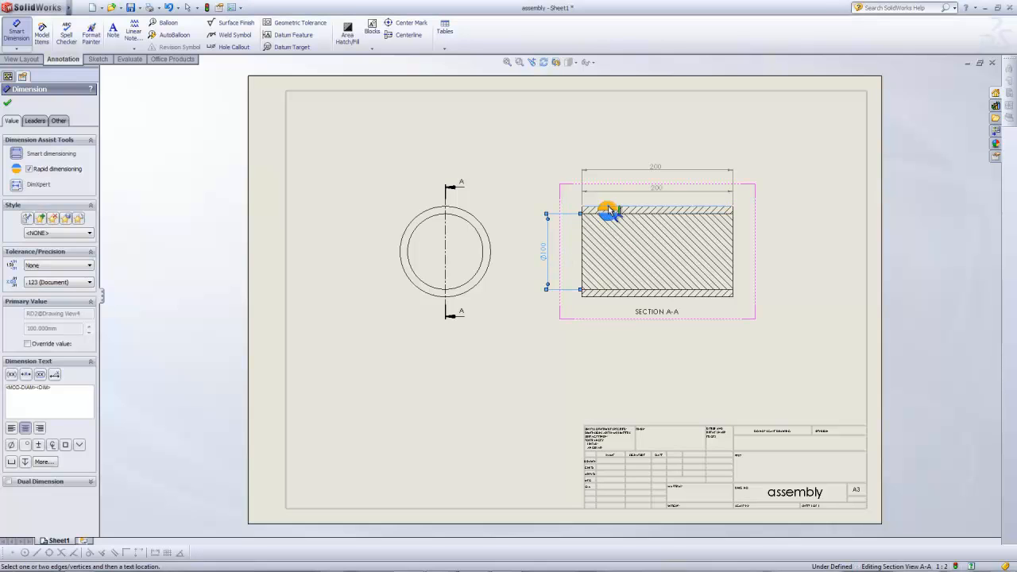